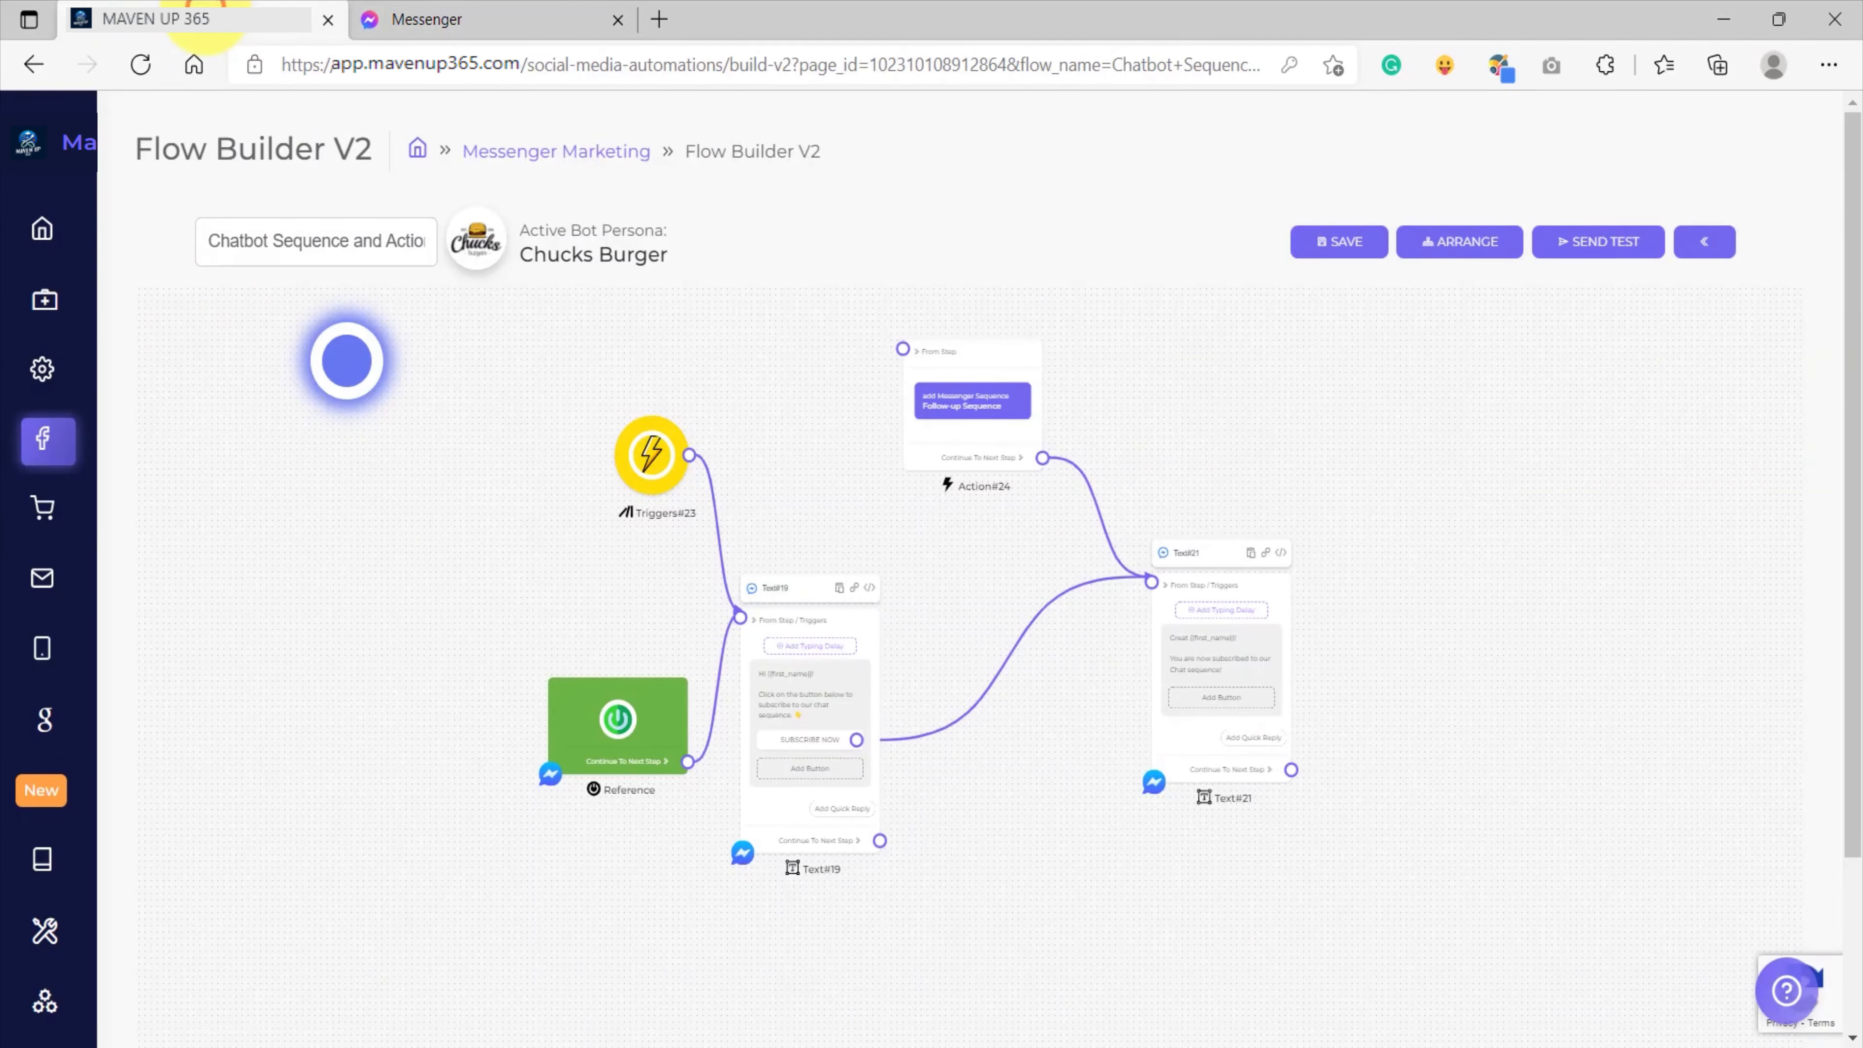
Open the Messenger chat sequences list for the Chucks Burger page and locate the Follow-up Sequence.
left_click(103, 434)
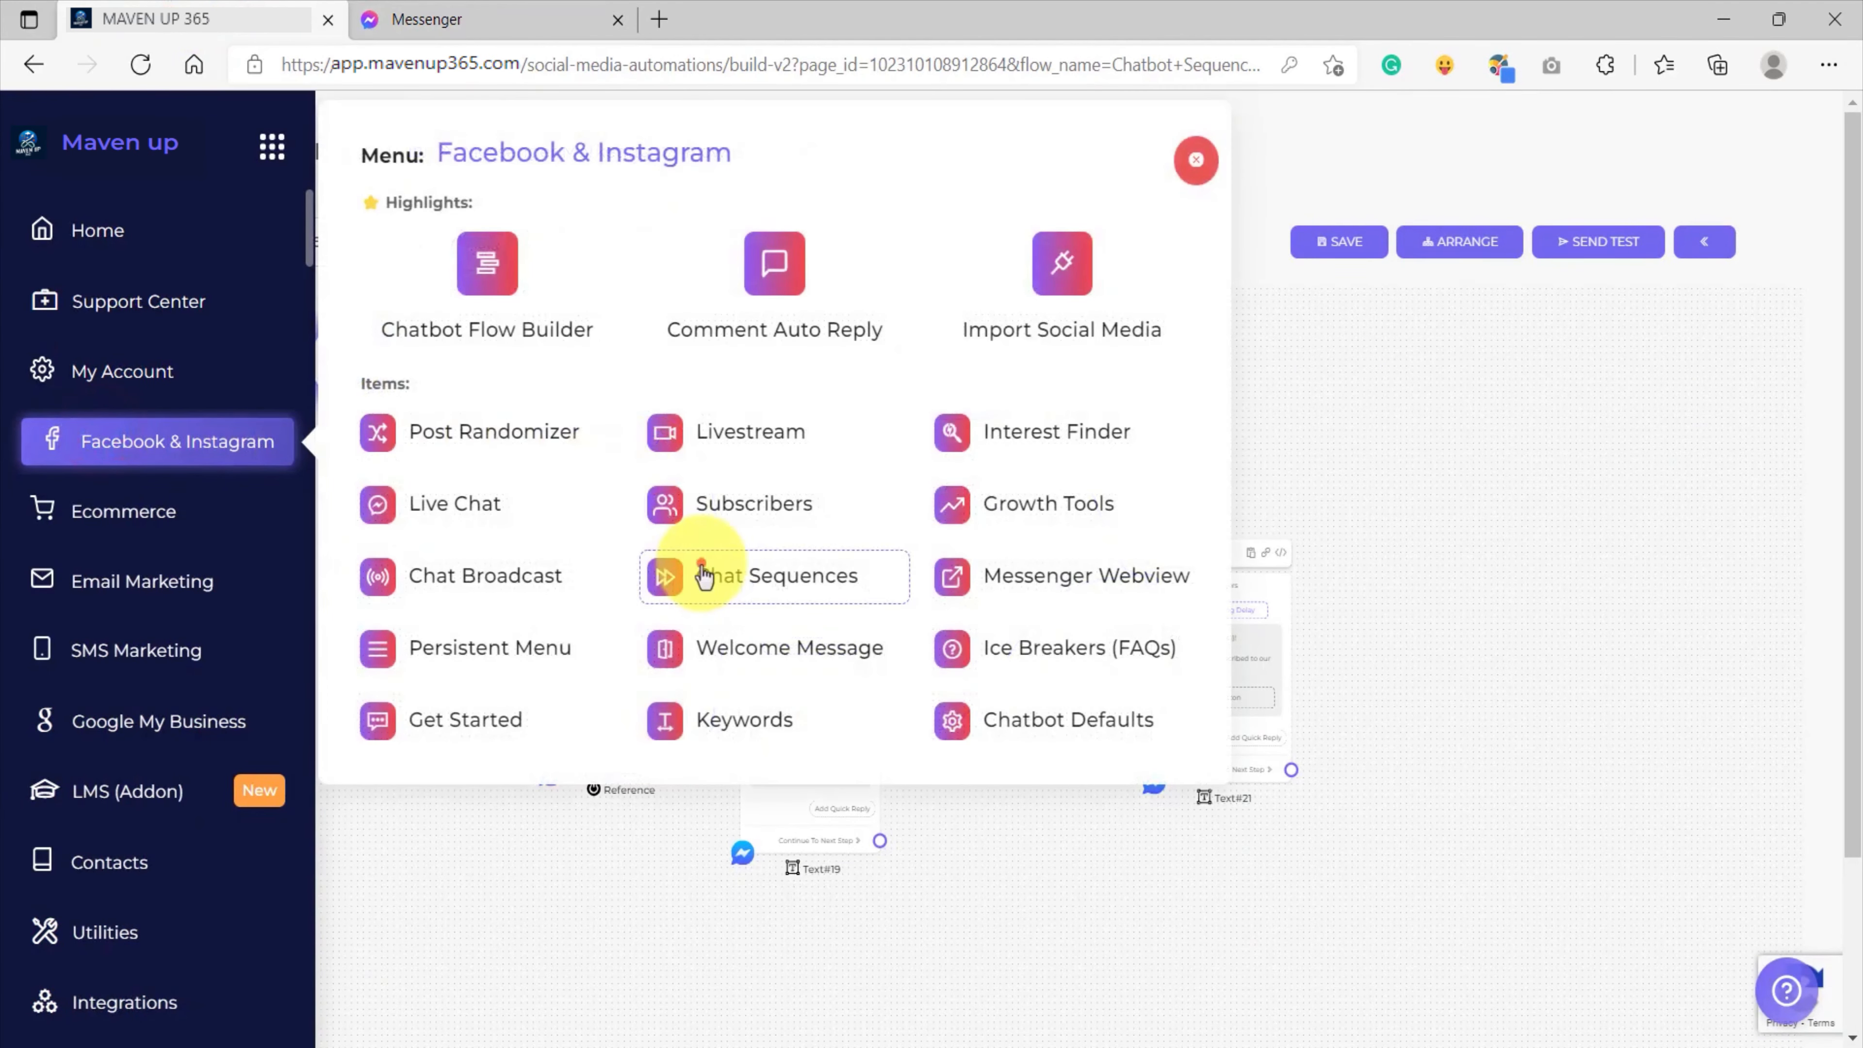
left_click(694, 571)
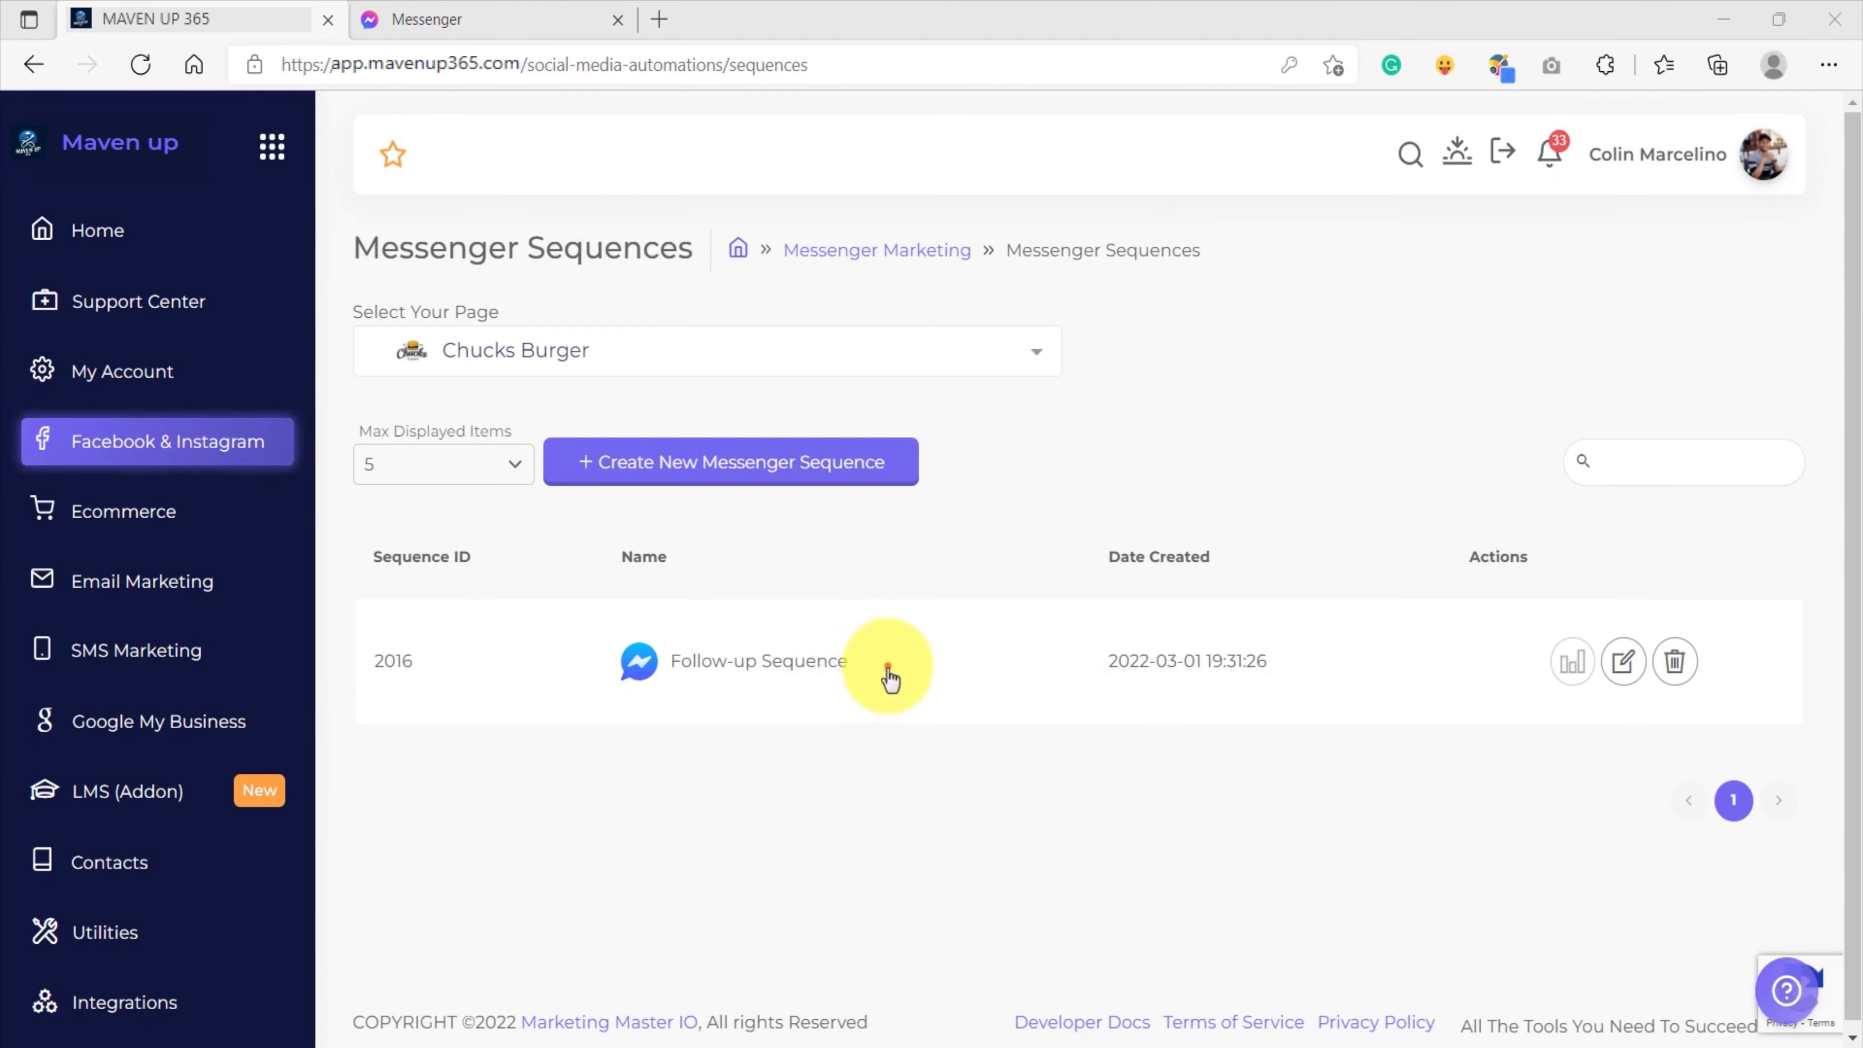
left_click_drag(886, 668, 661, 664)
left_click(991, 836)
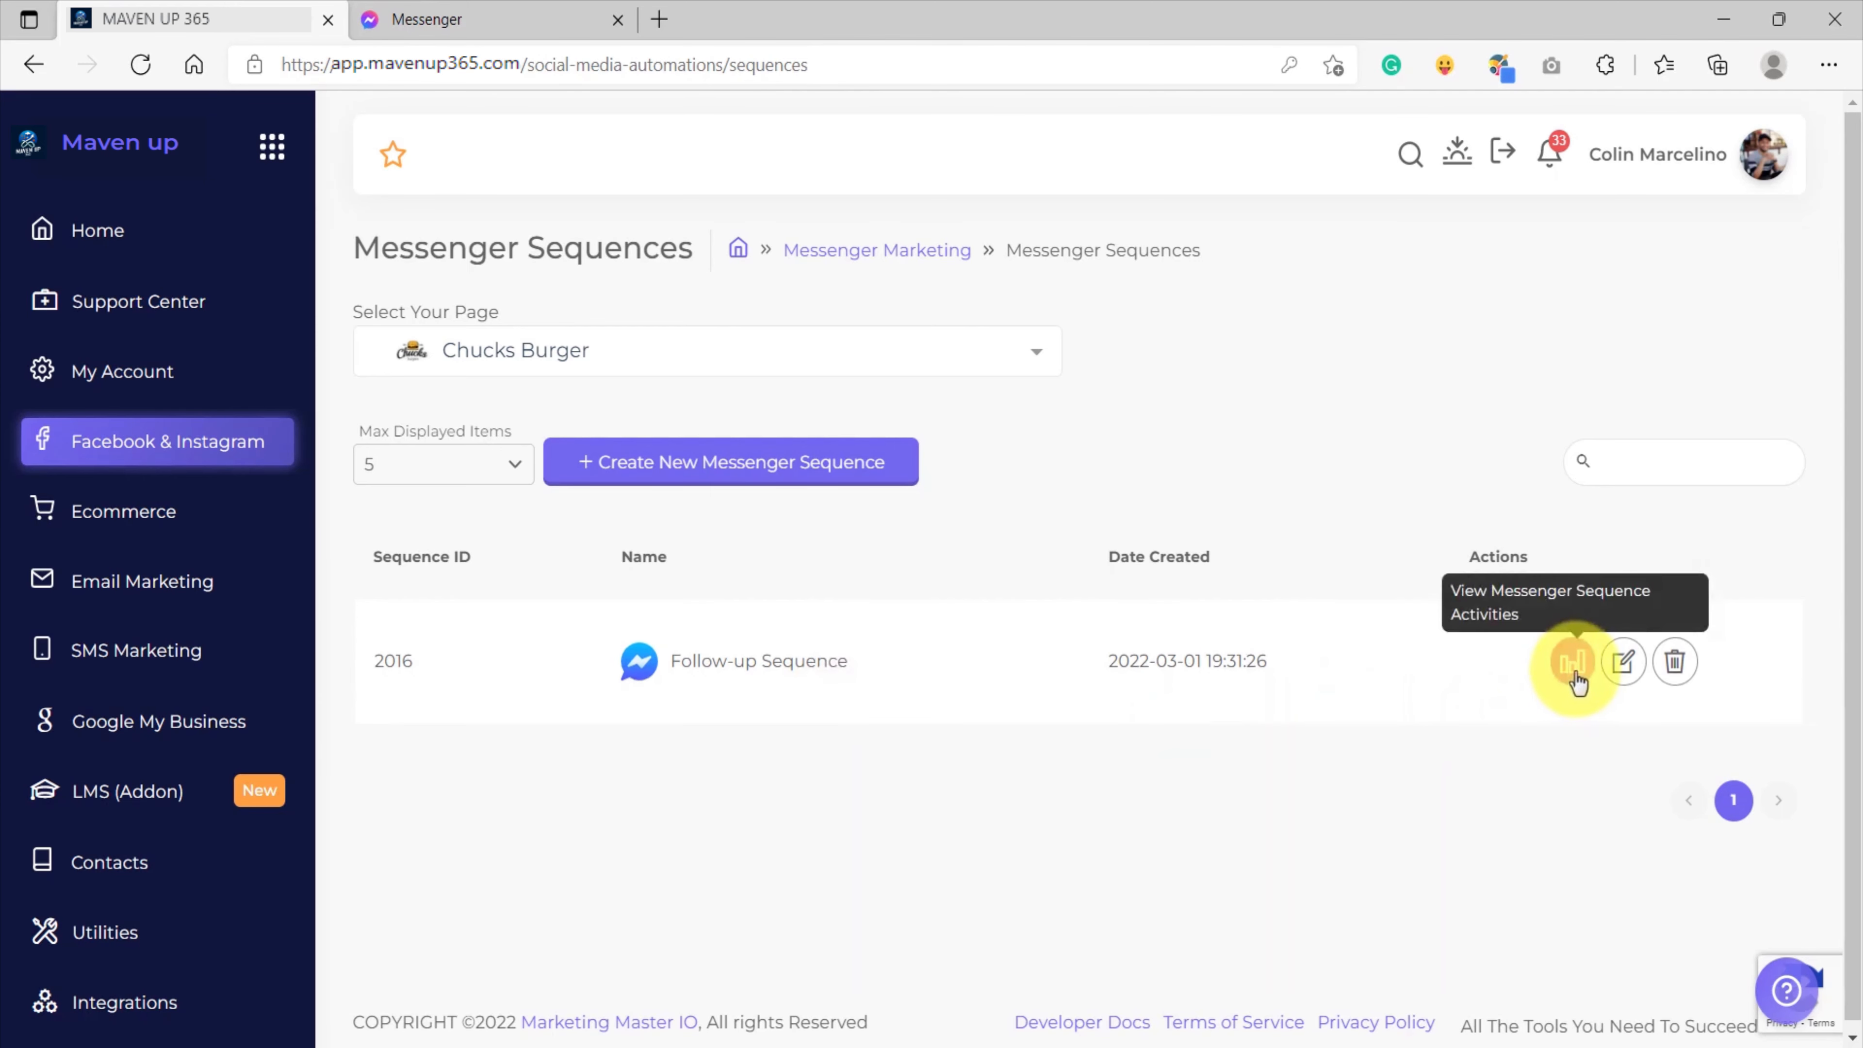
Switch to the Messenger conversation with Chucks Burger and subscribe to the chat sequence with SUBSCRIBE NOW.
left_click(483, 23)
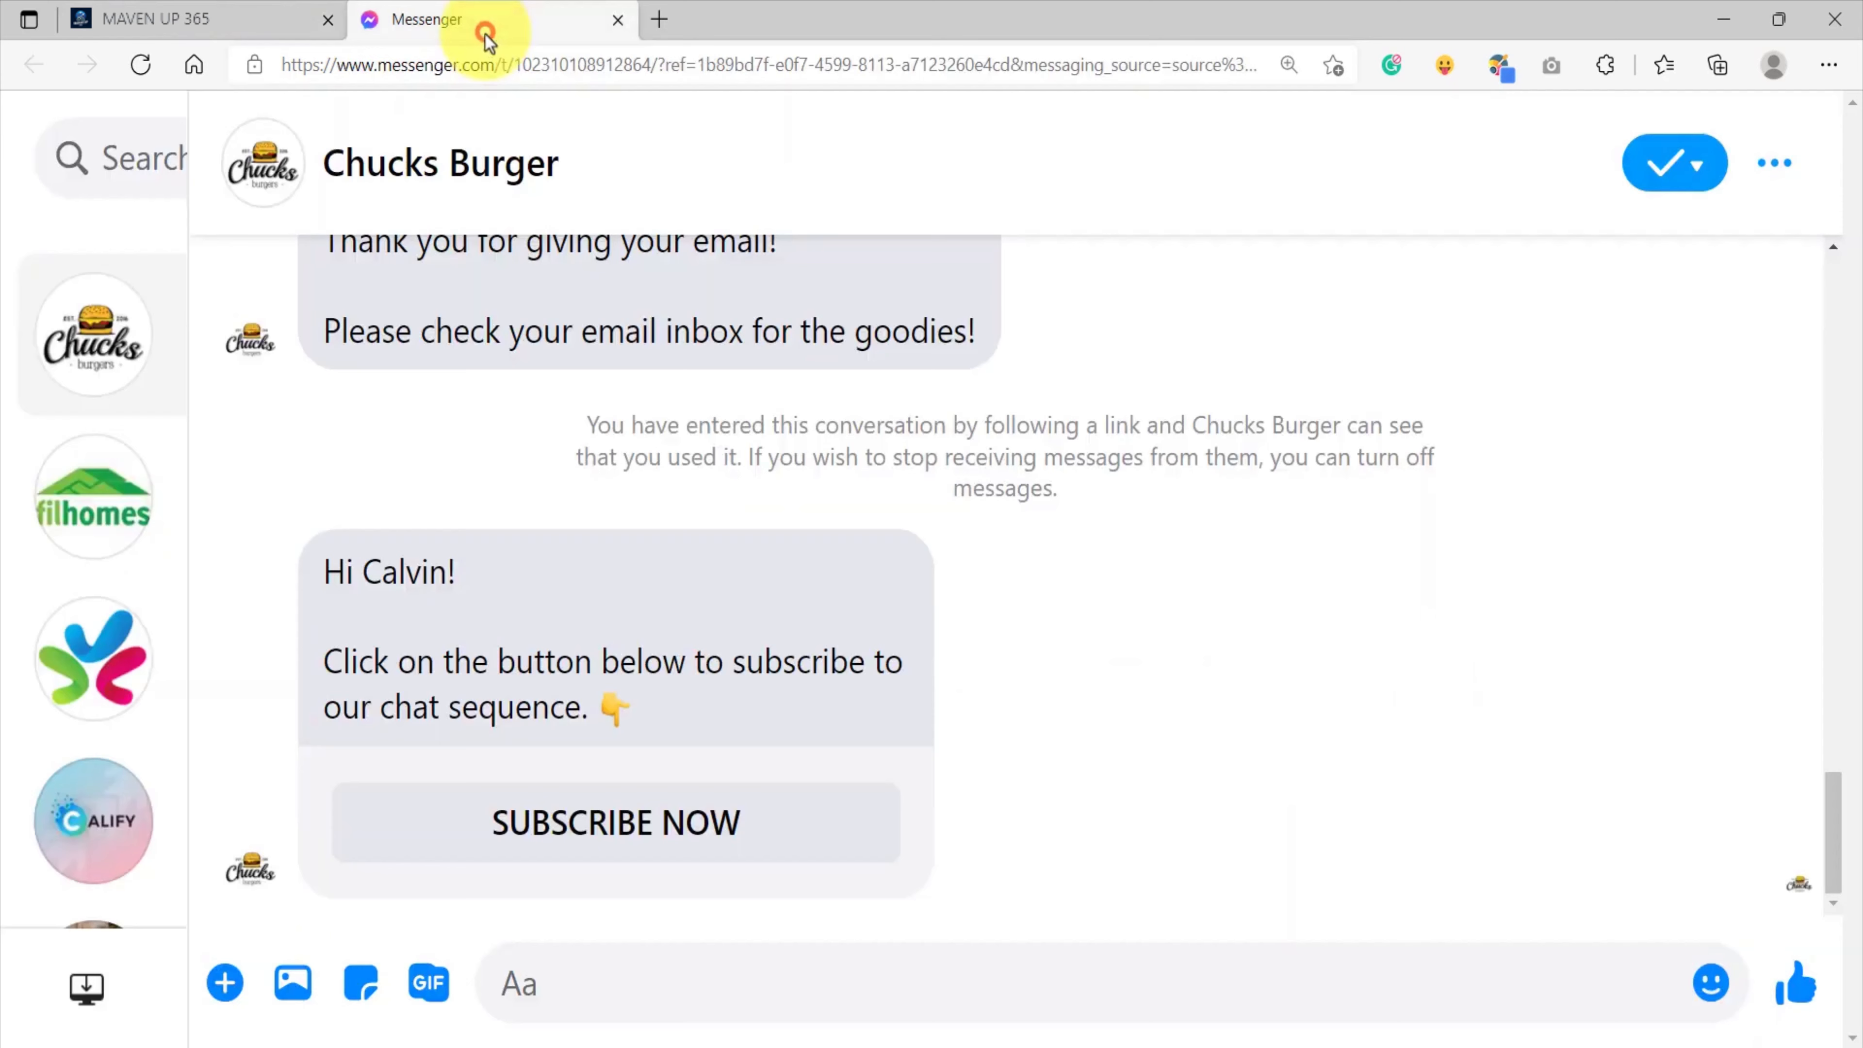
left_click(615, 836)
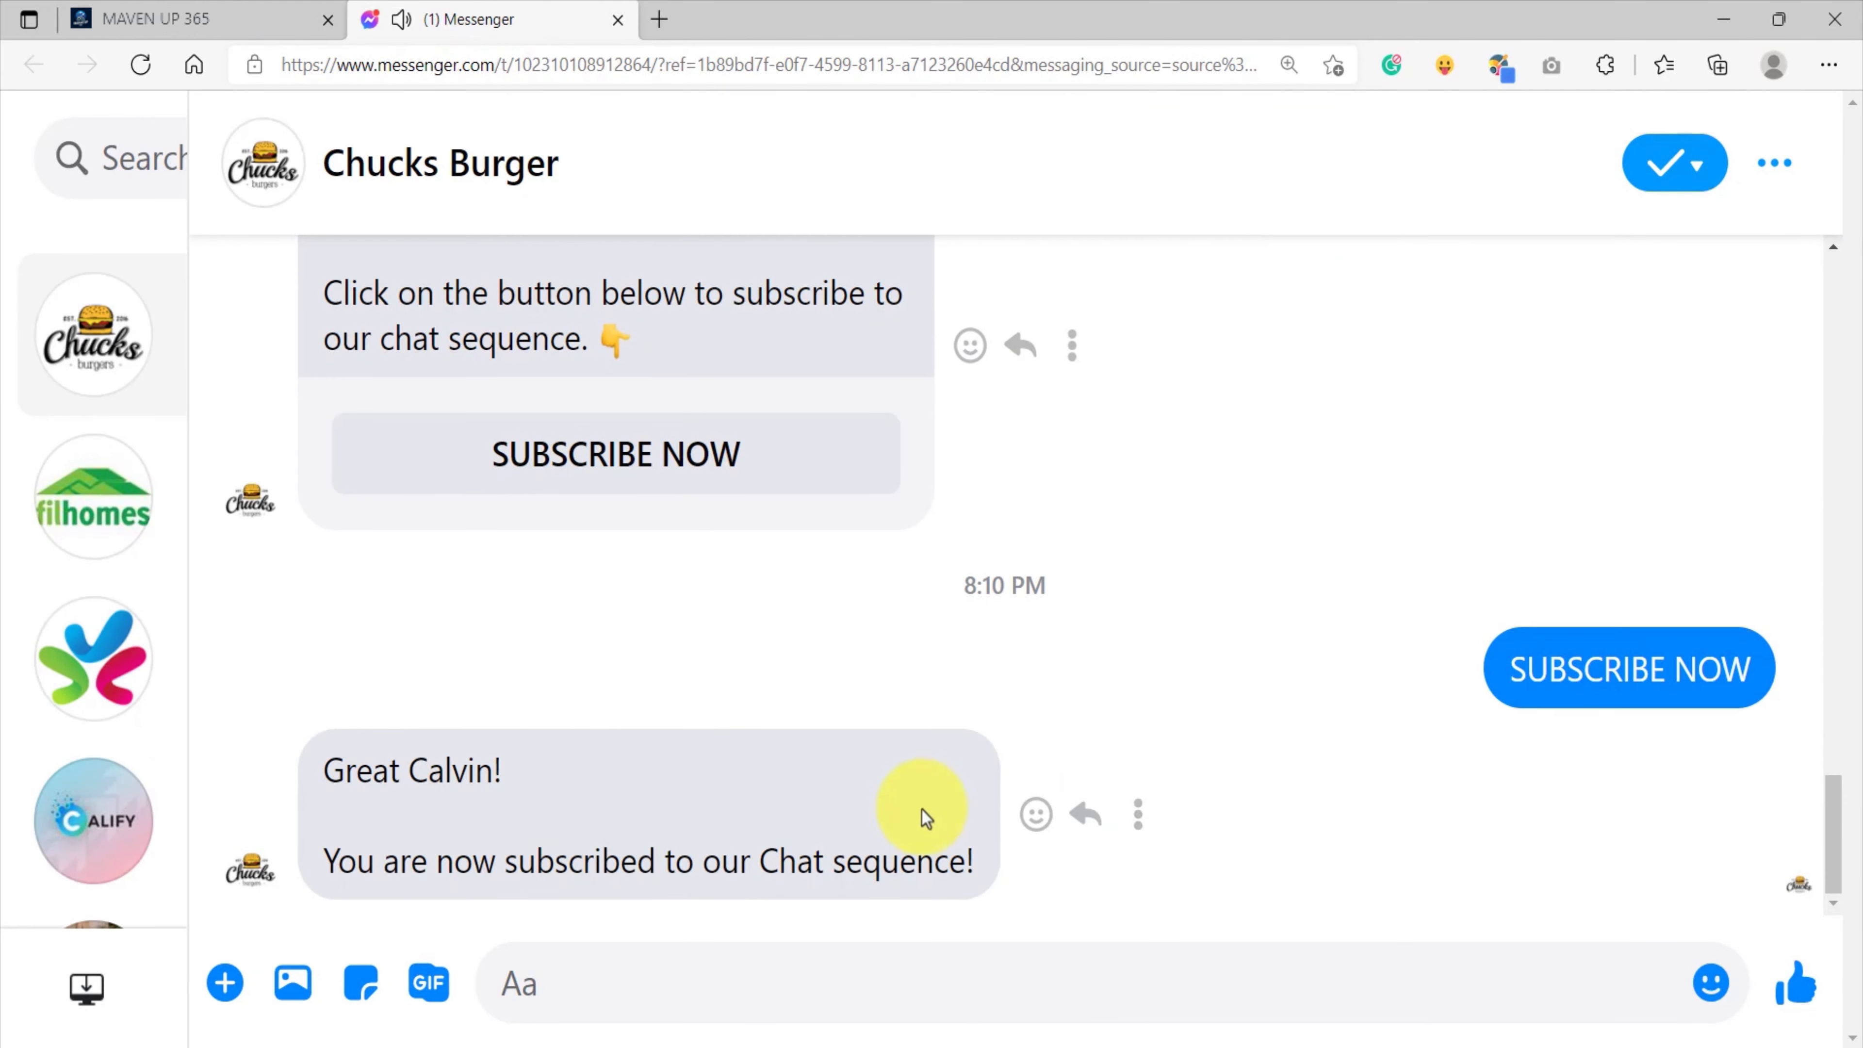
left_click_drag(334, 770, 986, 866)
left_click(994, 892)
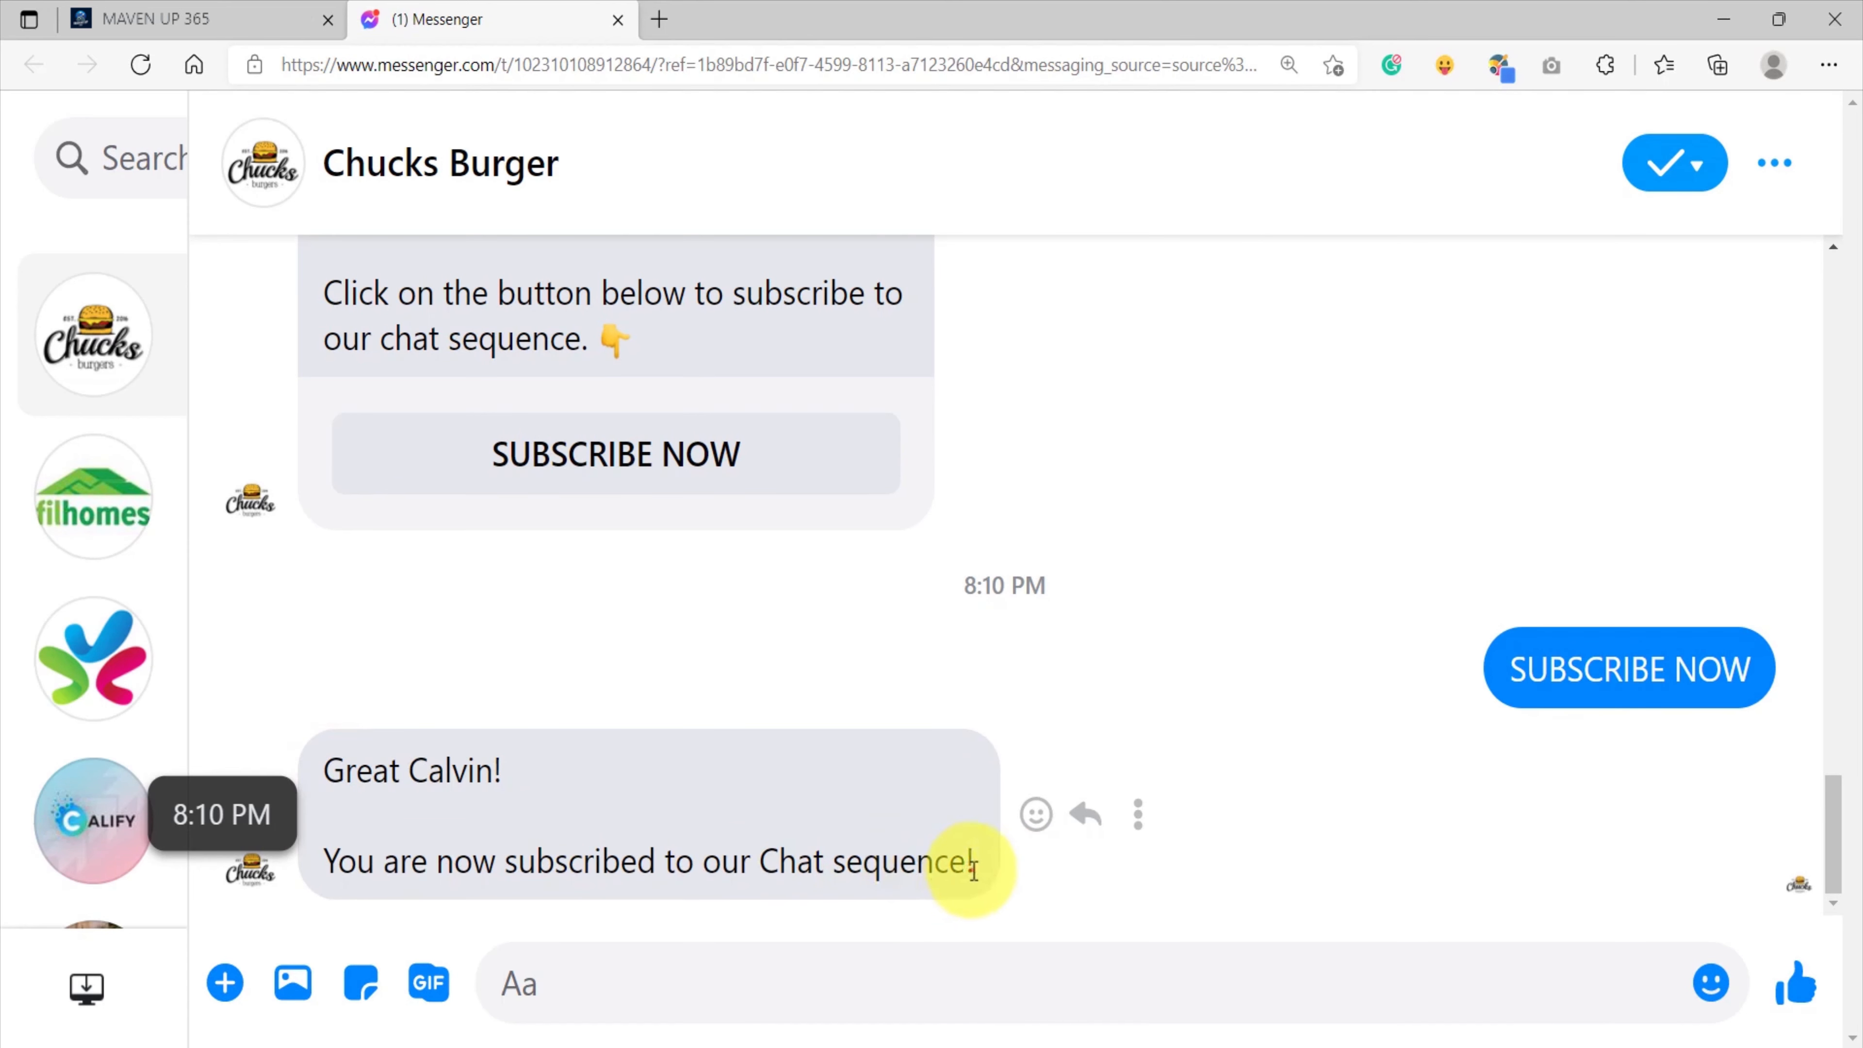
Return to Maven Up, reload the chat sequences list from Home, and open the Follow-up Sequence's activity report.
left_click(212, 22)
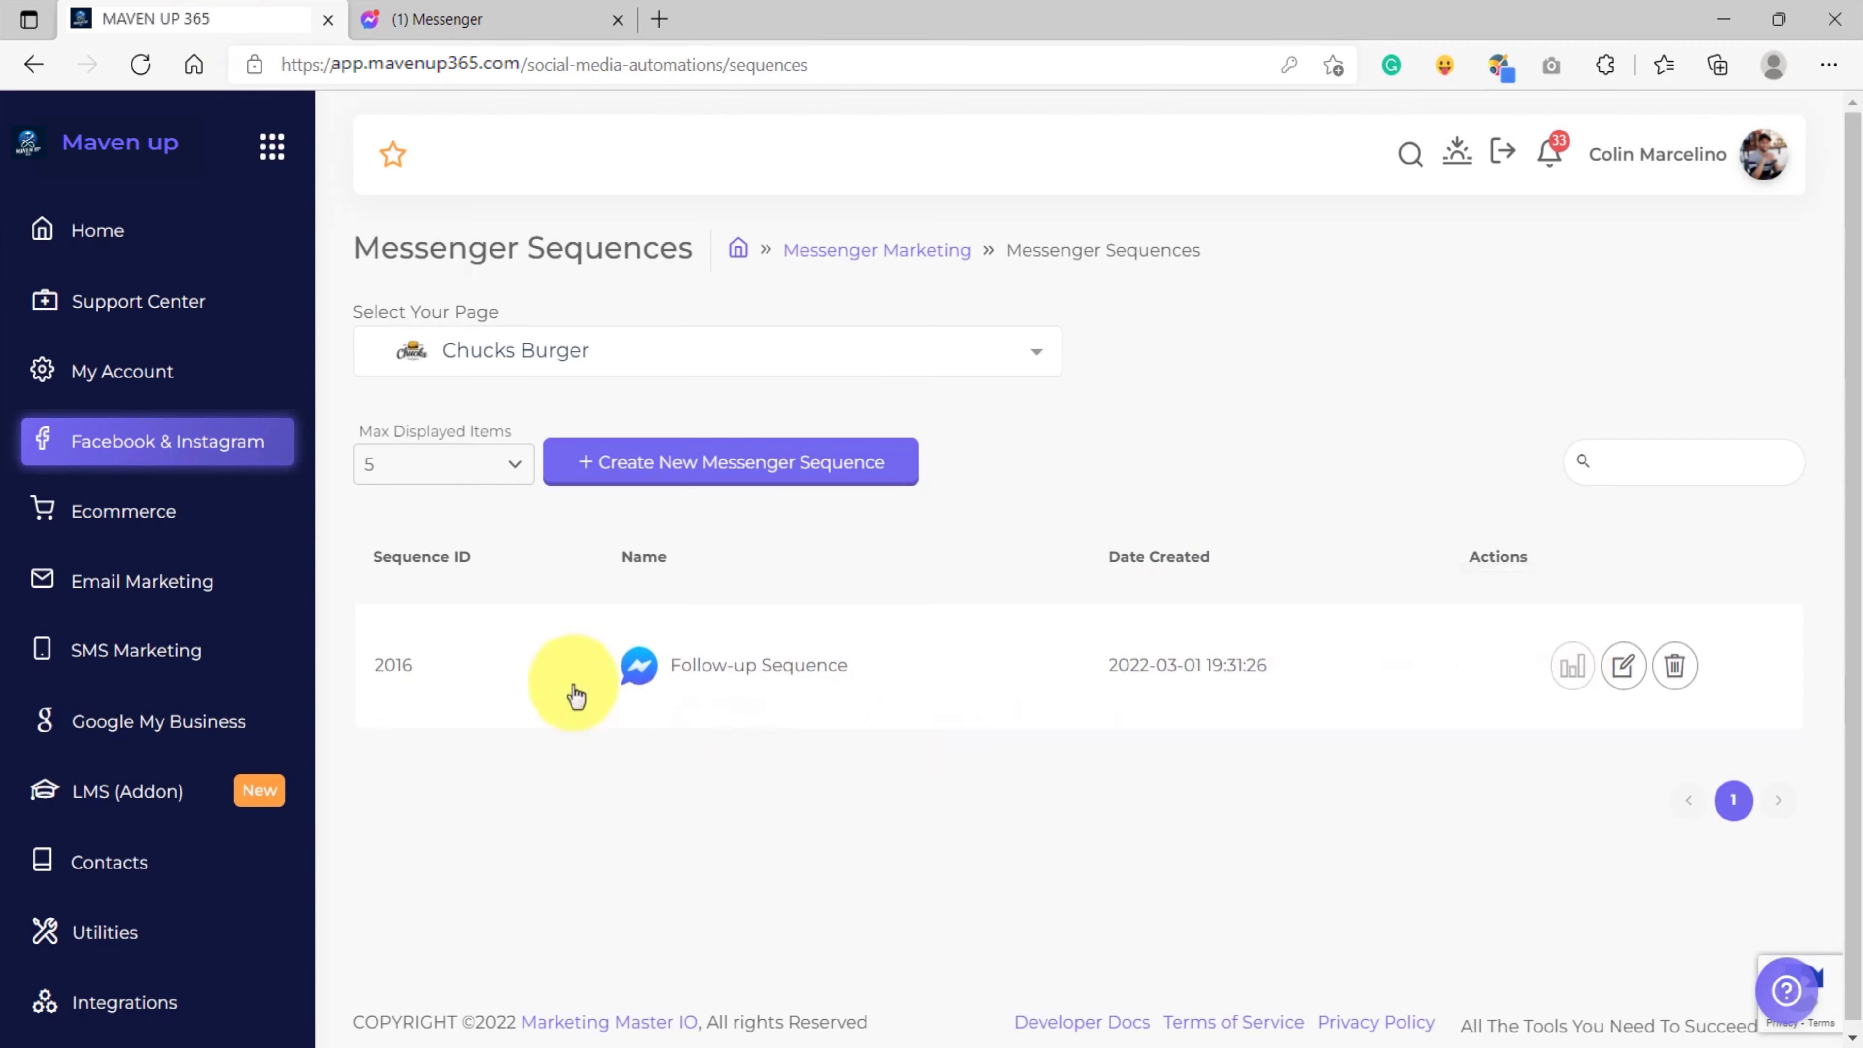
left_click(49, 233)
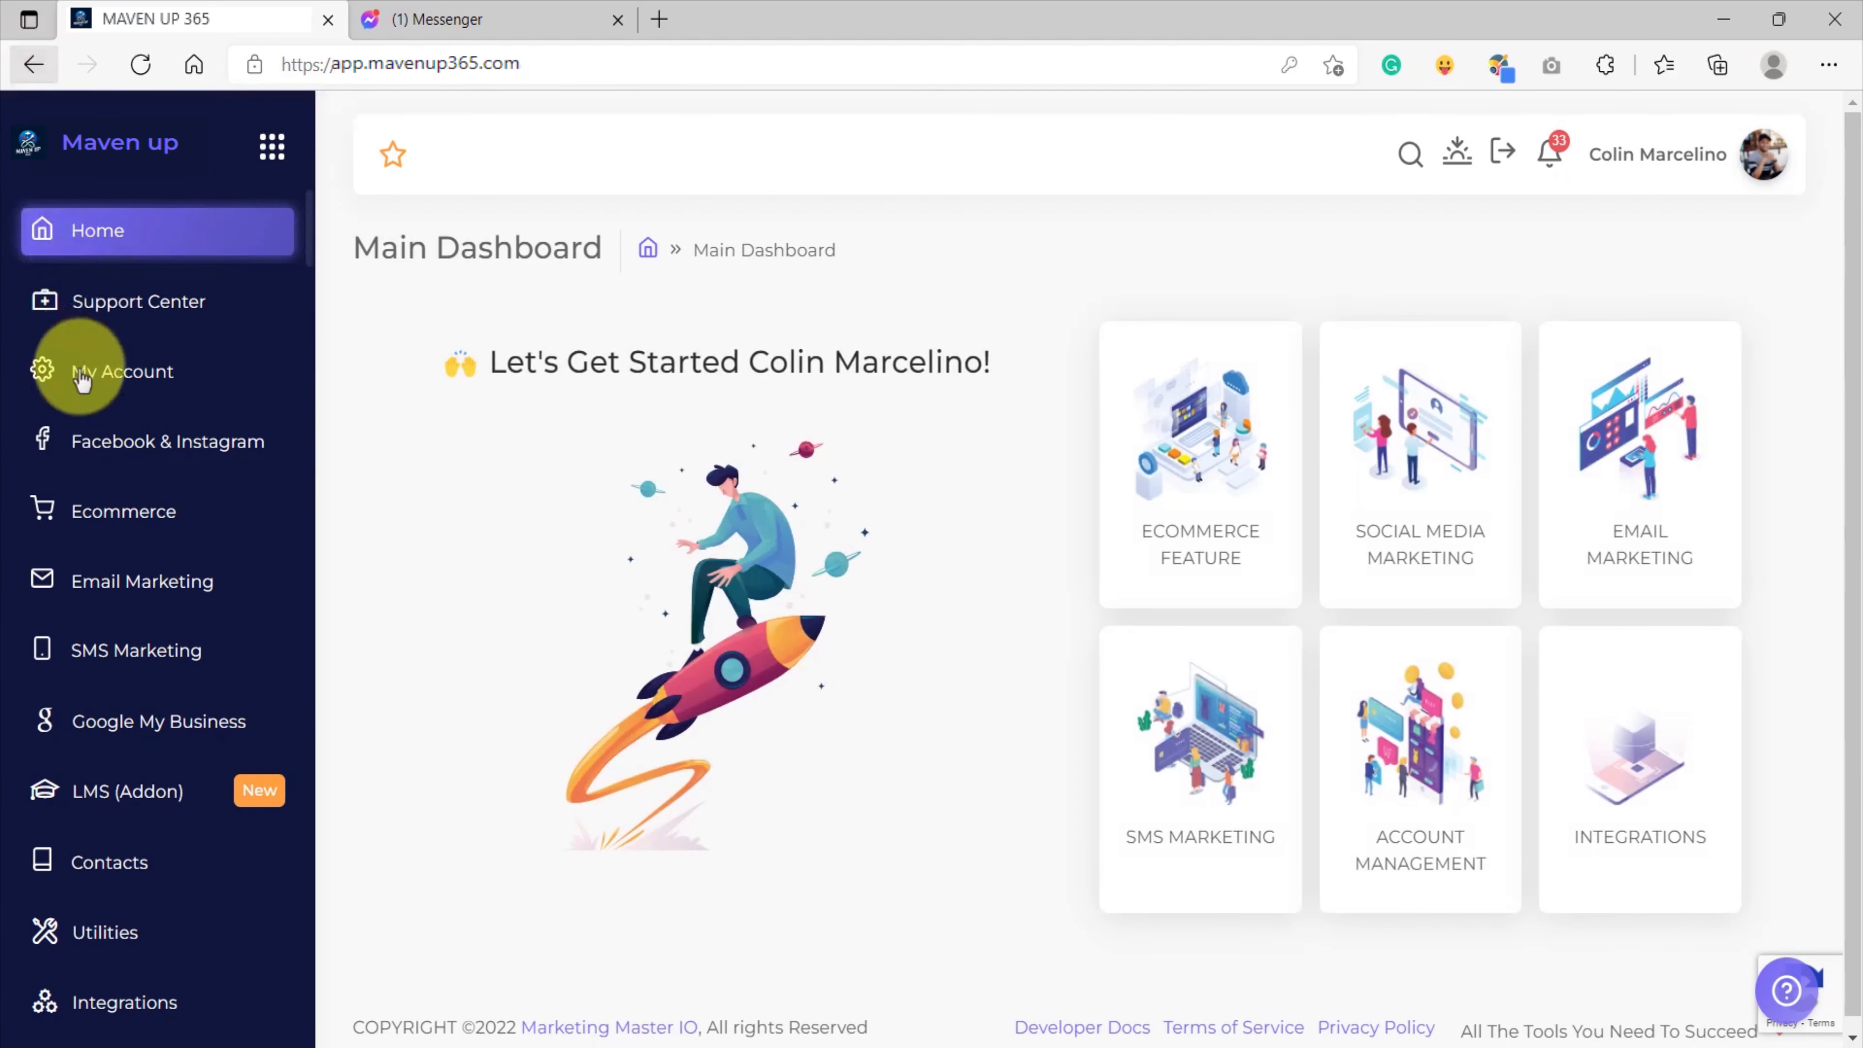
left_click(136, 444)
left_click(715, 578)
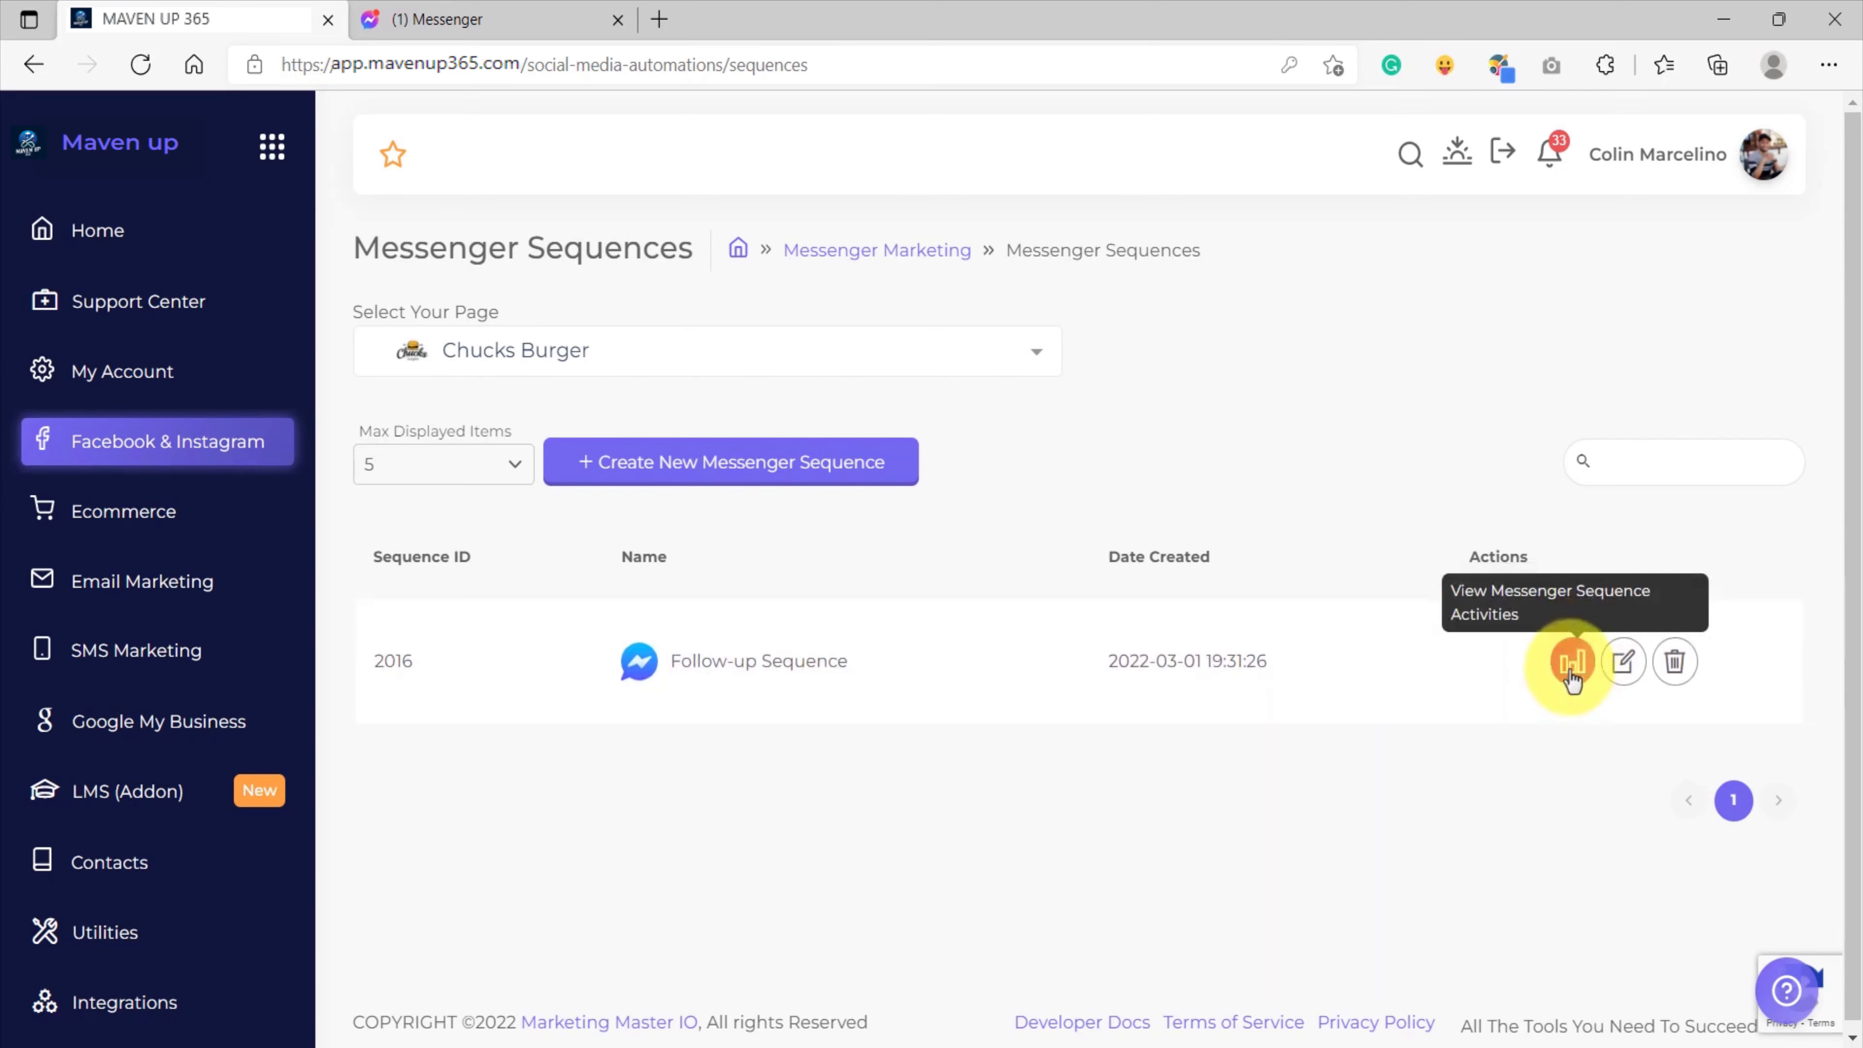
left_click(1572, 677)
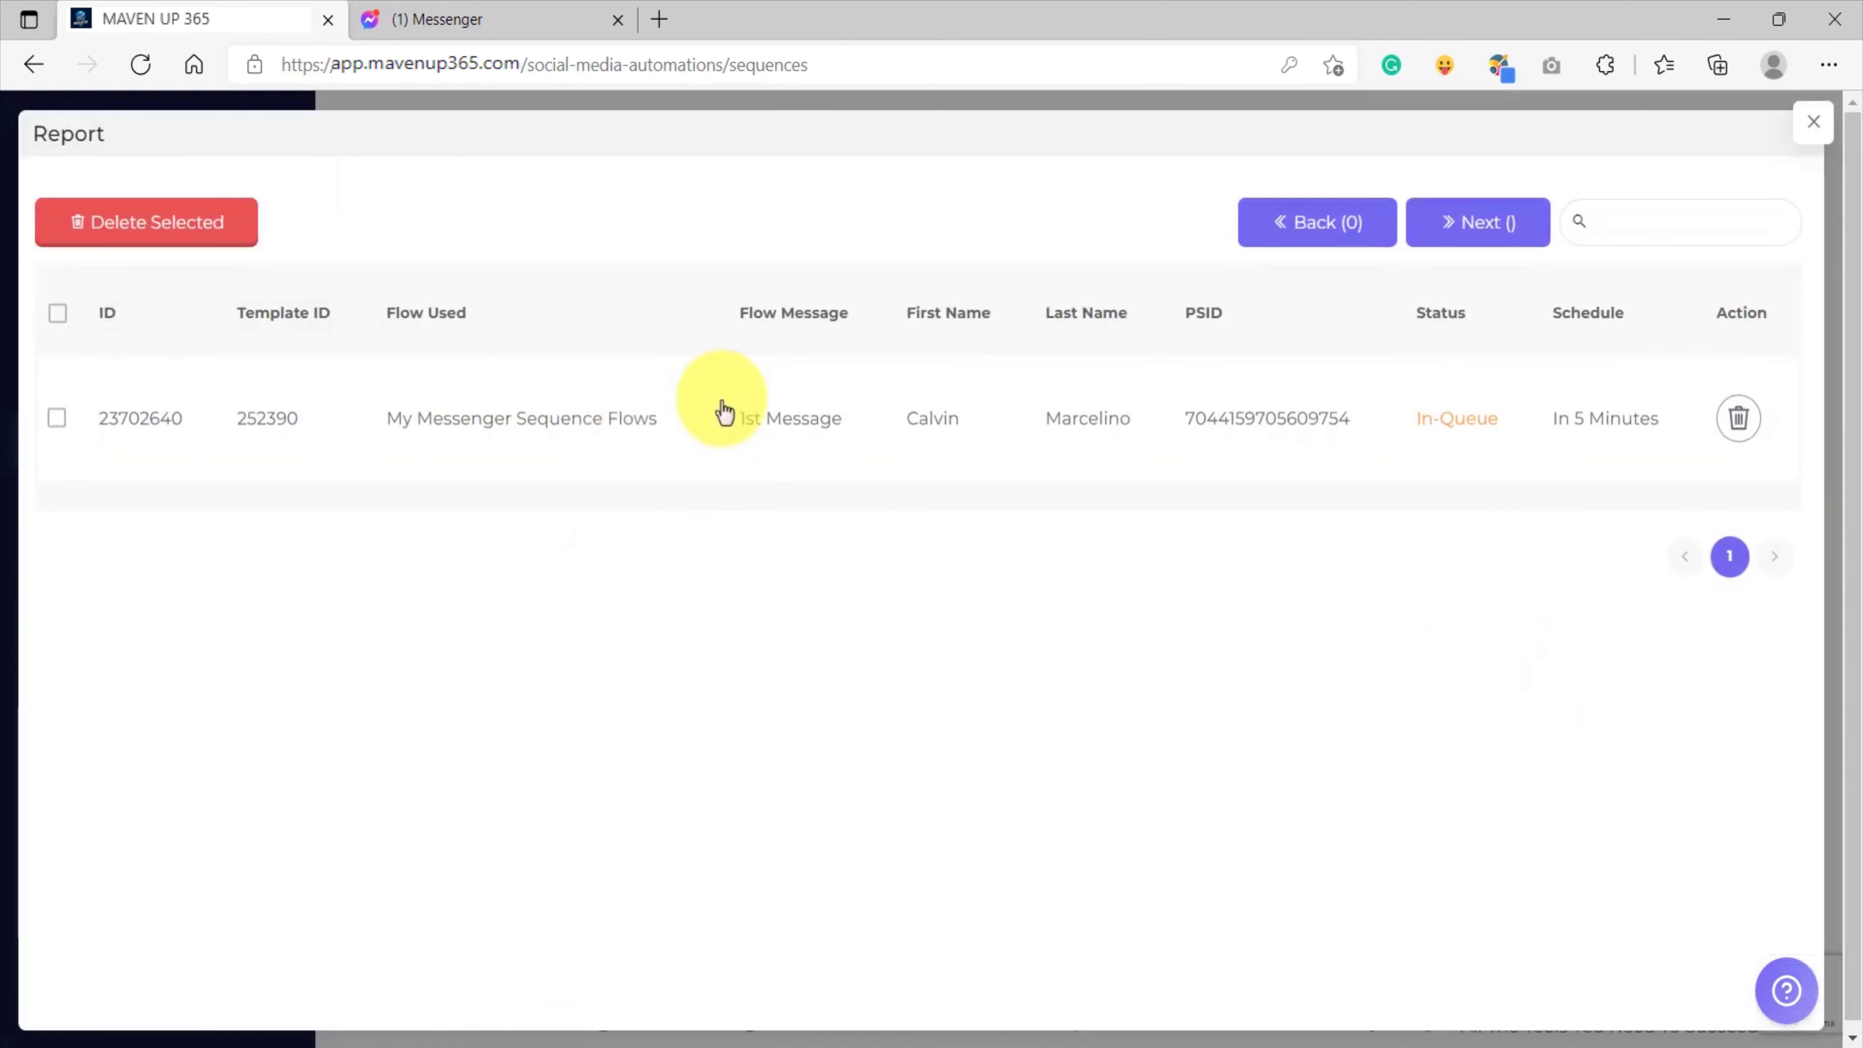
Delete the queued 1st Message entry from the Follow-up Sequence's report.
left_click_drag(1654, 425, 386, 433)
left_click(531, 512)
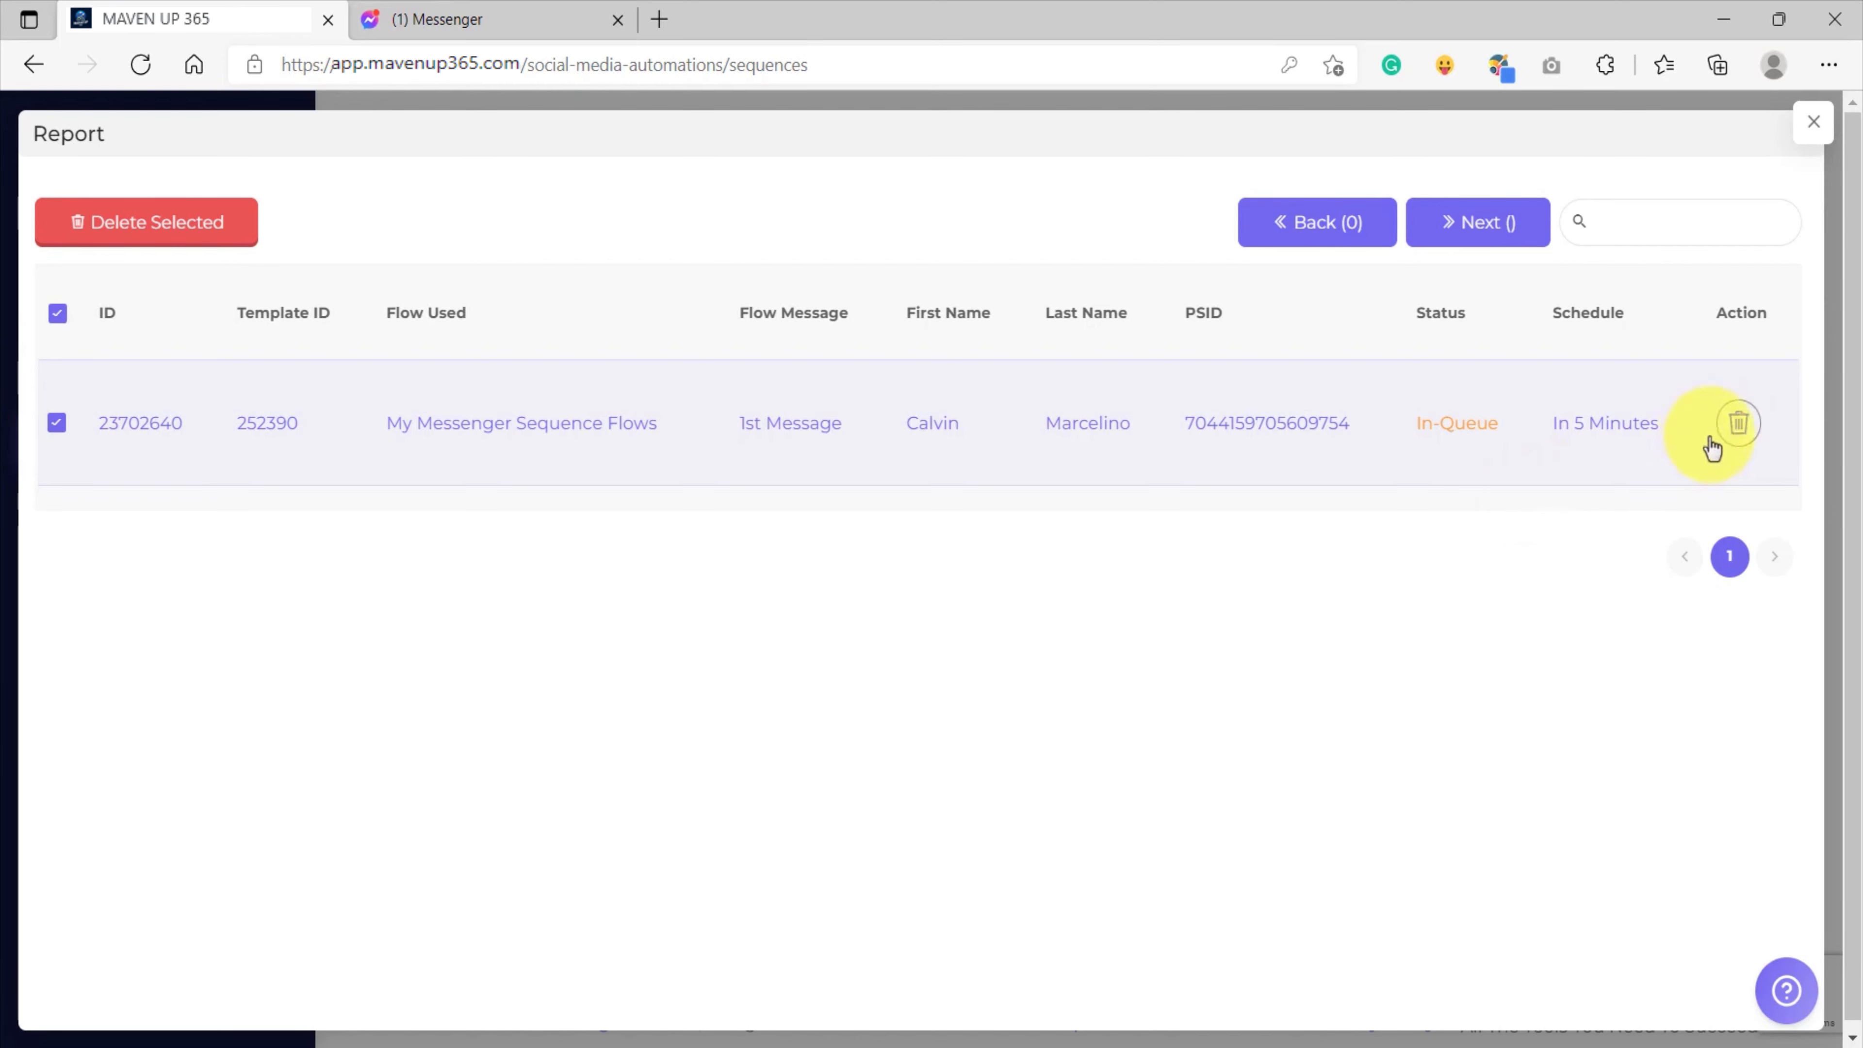
left_click(1745, 429)
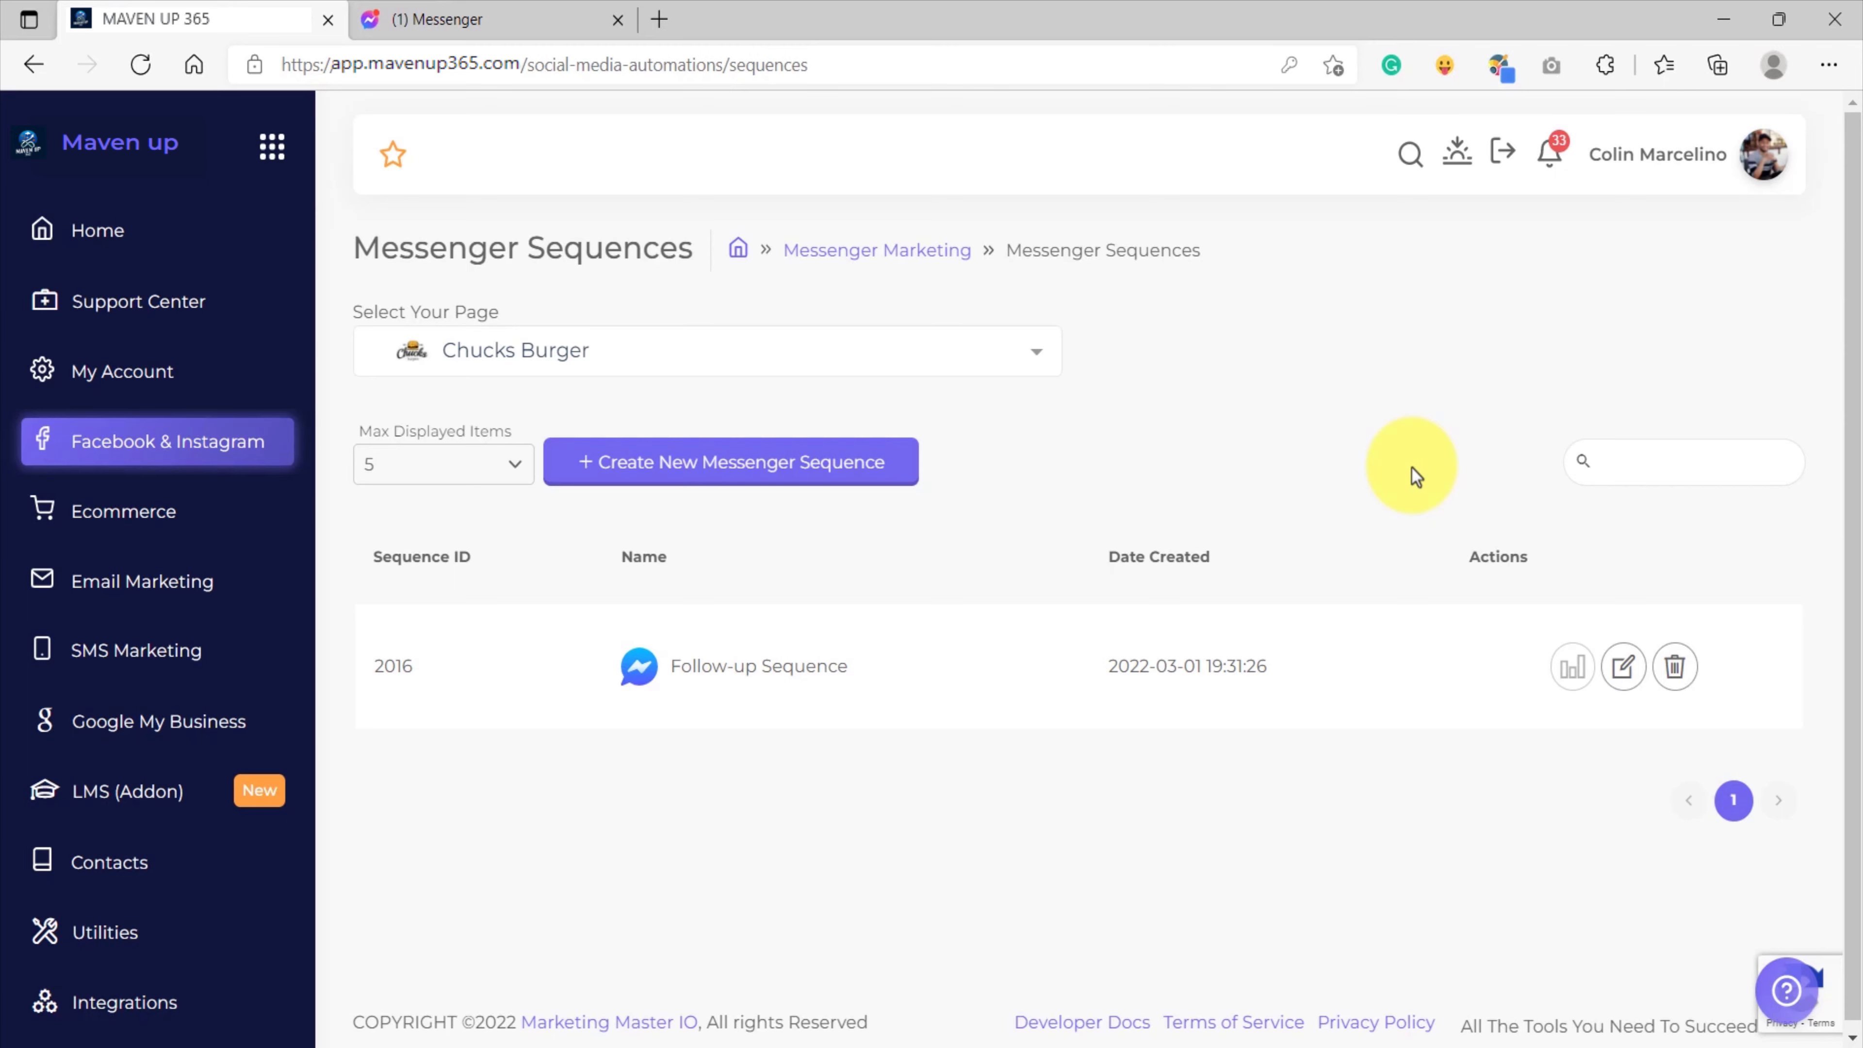
Open the Follow-up Sequence for editing and examine the timing and flow settings of its five messages.
left_click(1622, 675)
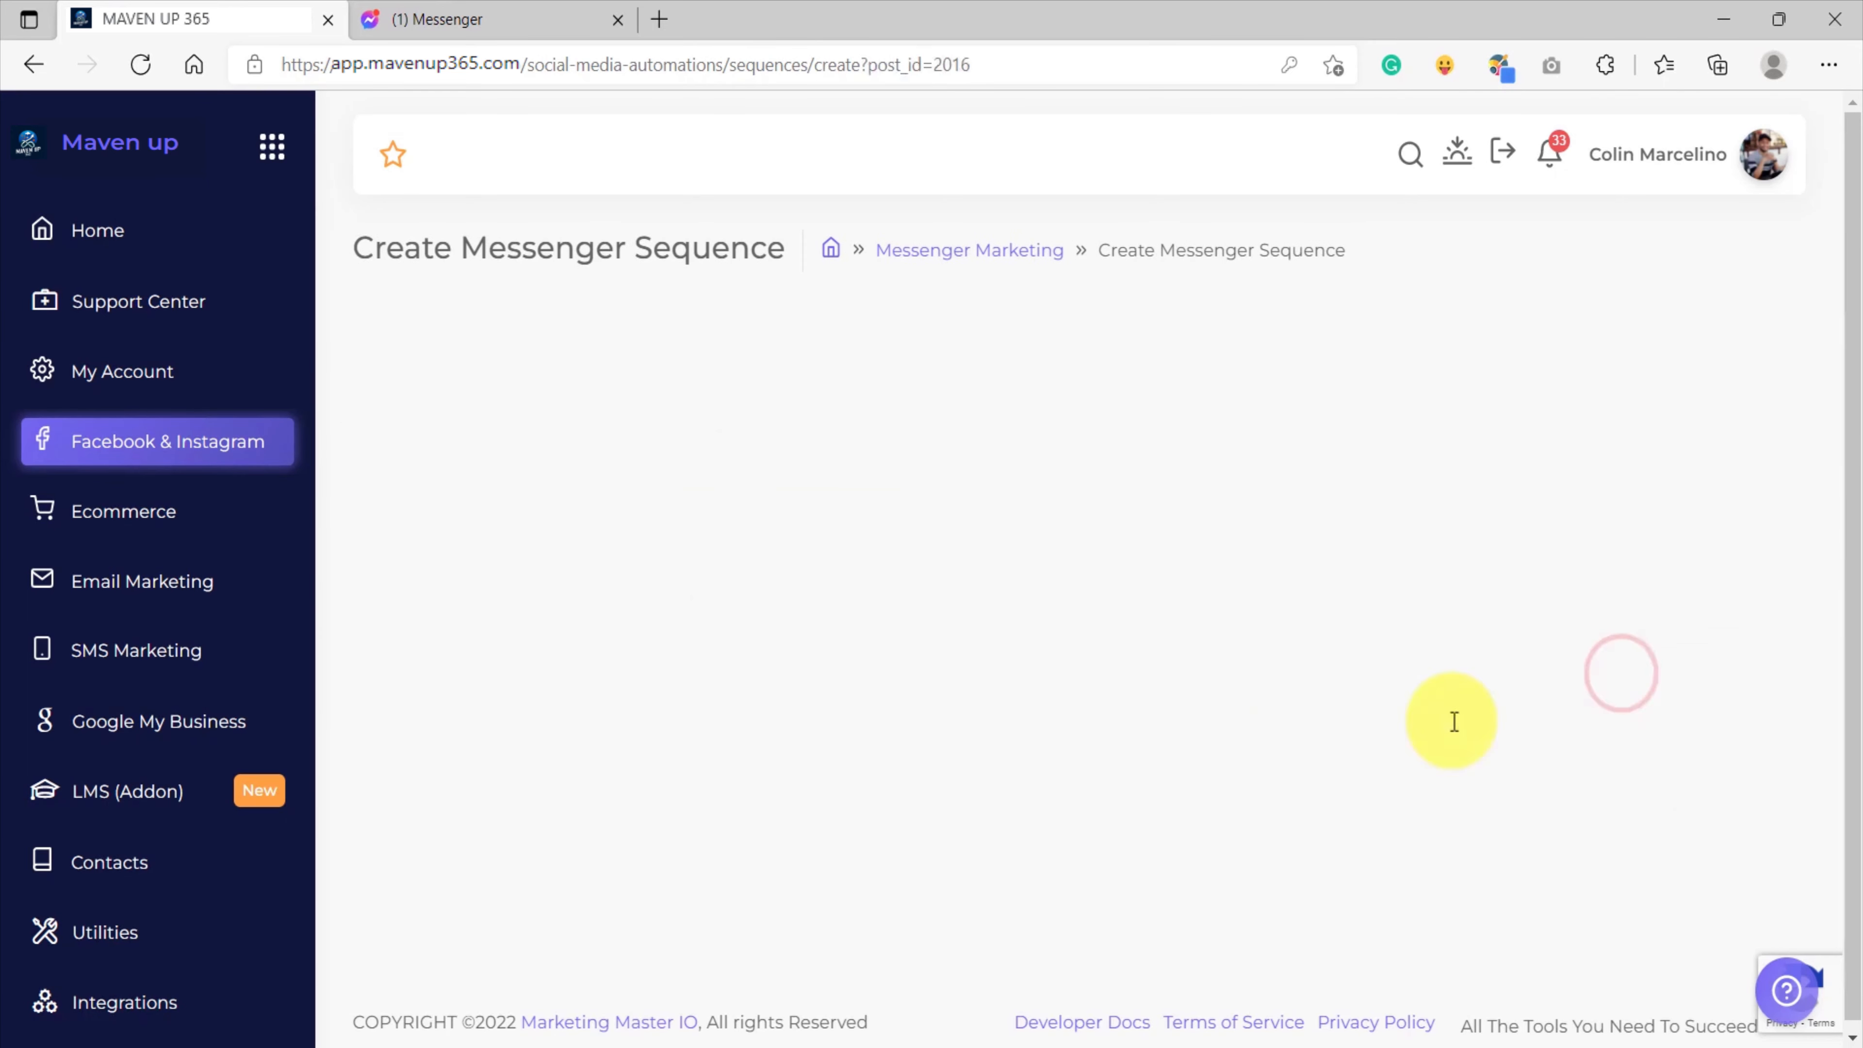
scroll(932, 632, "down", 8)
scroll(933, 637, "down", 5)
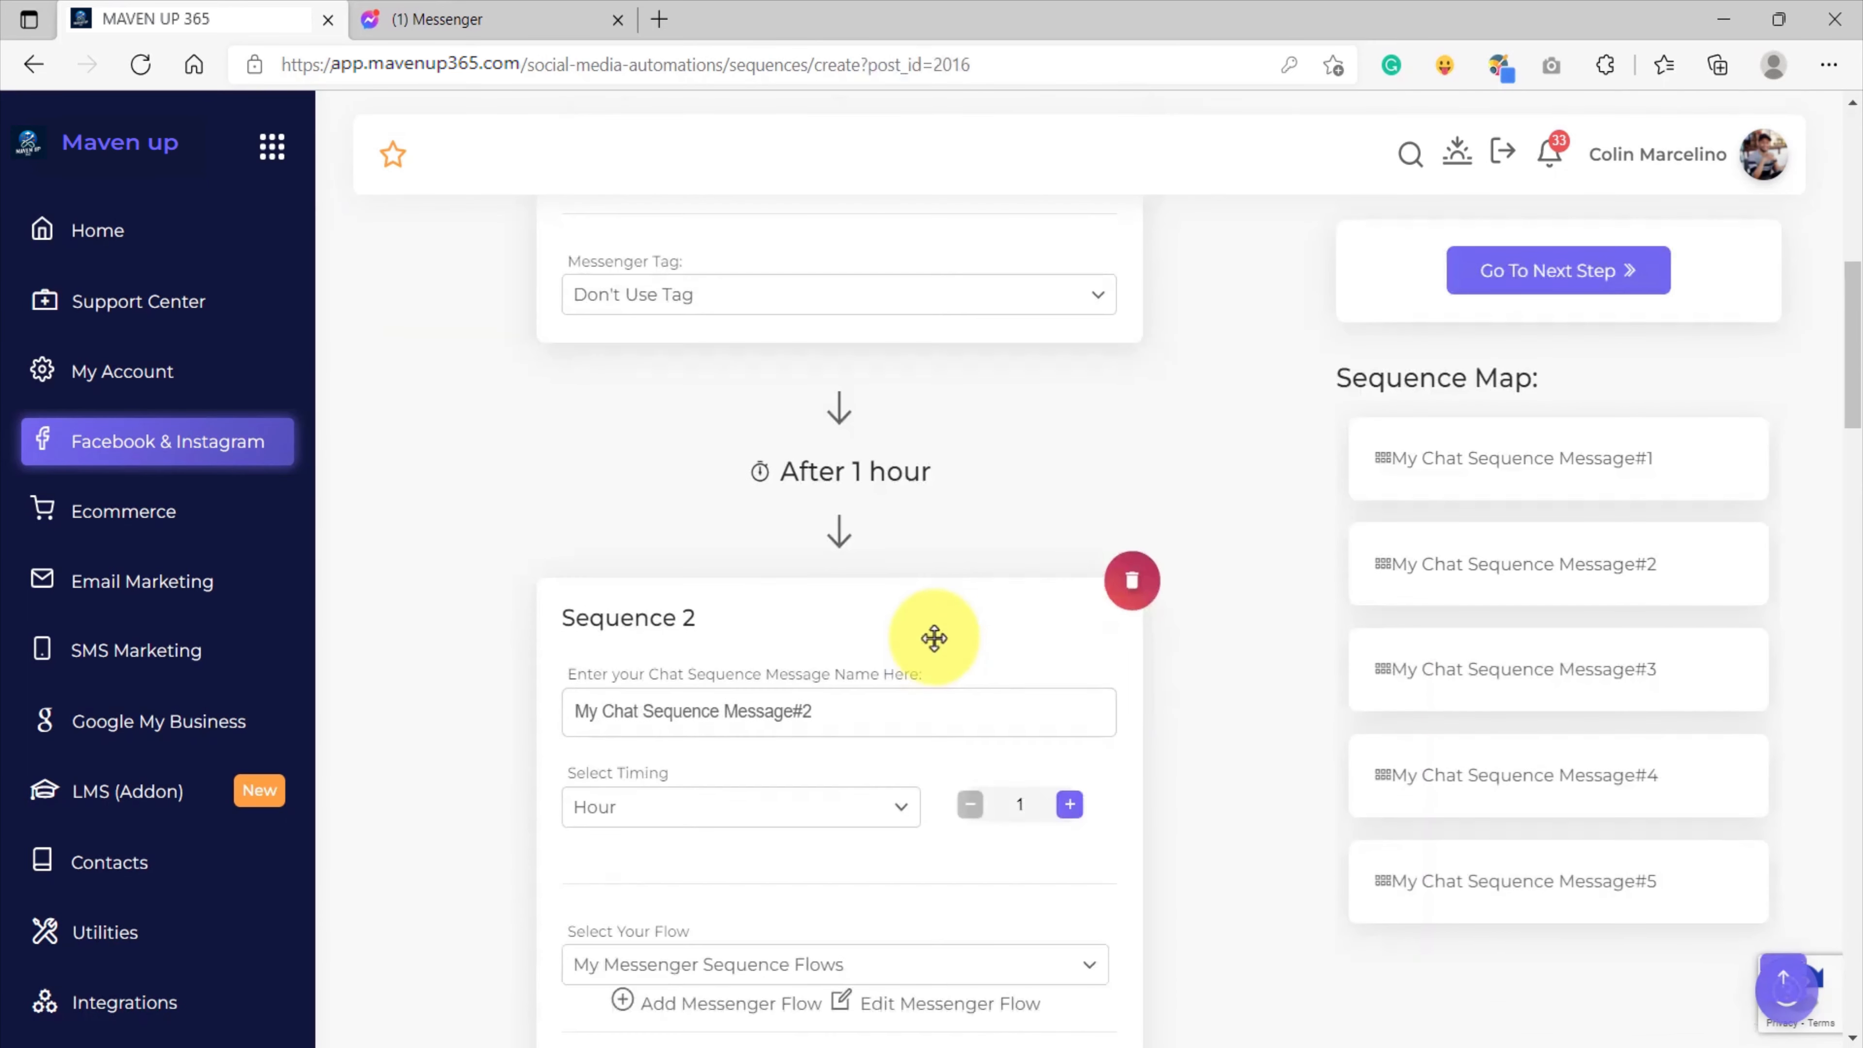
scroll(933, 636, "up", 5)
scroll(933, 634, "down", 7)
scroll(933, 635, "down", 10)
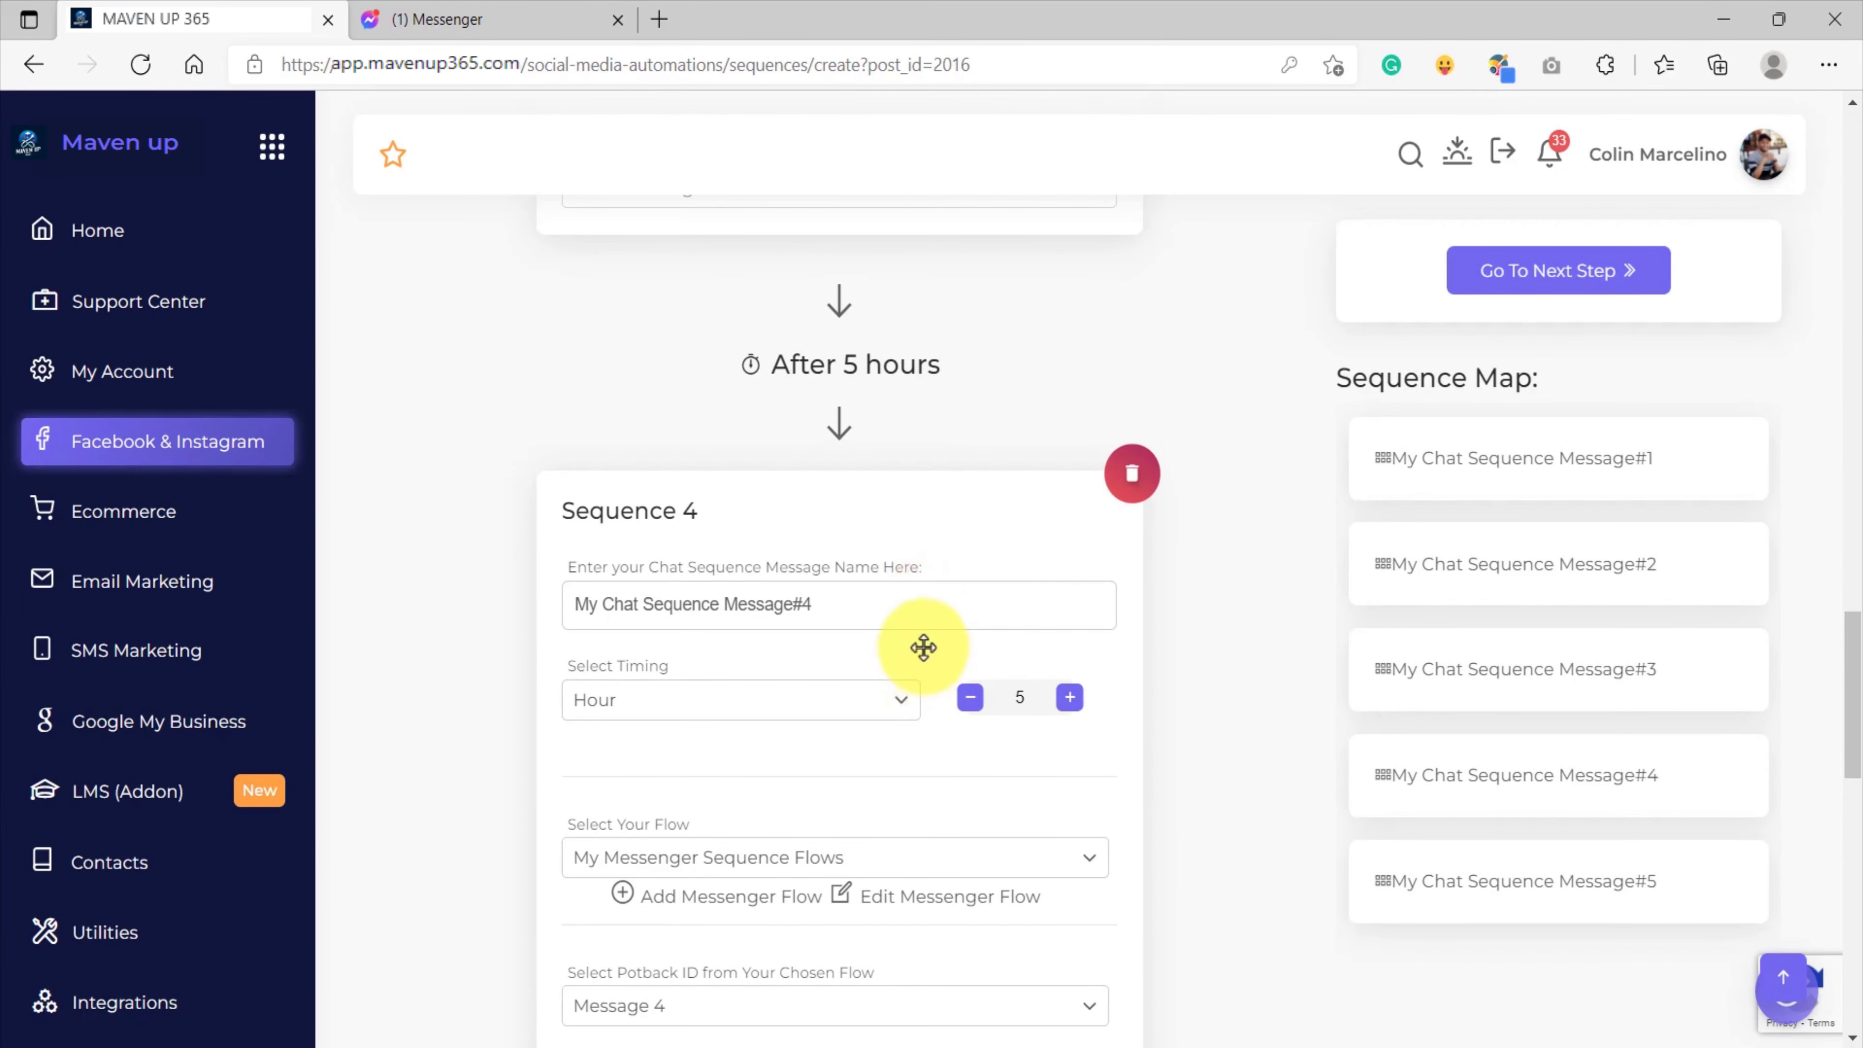
scroll(925, 668, "down", 8)
scroll(928, 675, "down", 8)
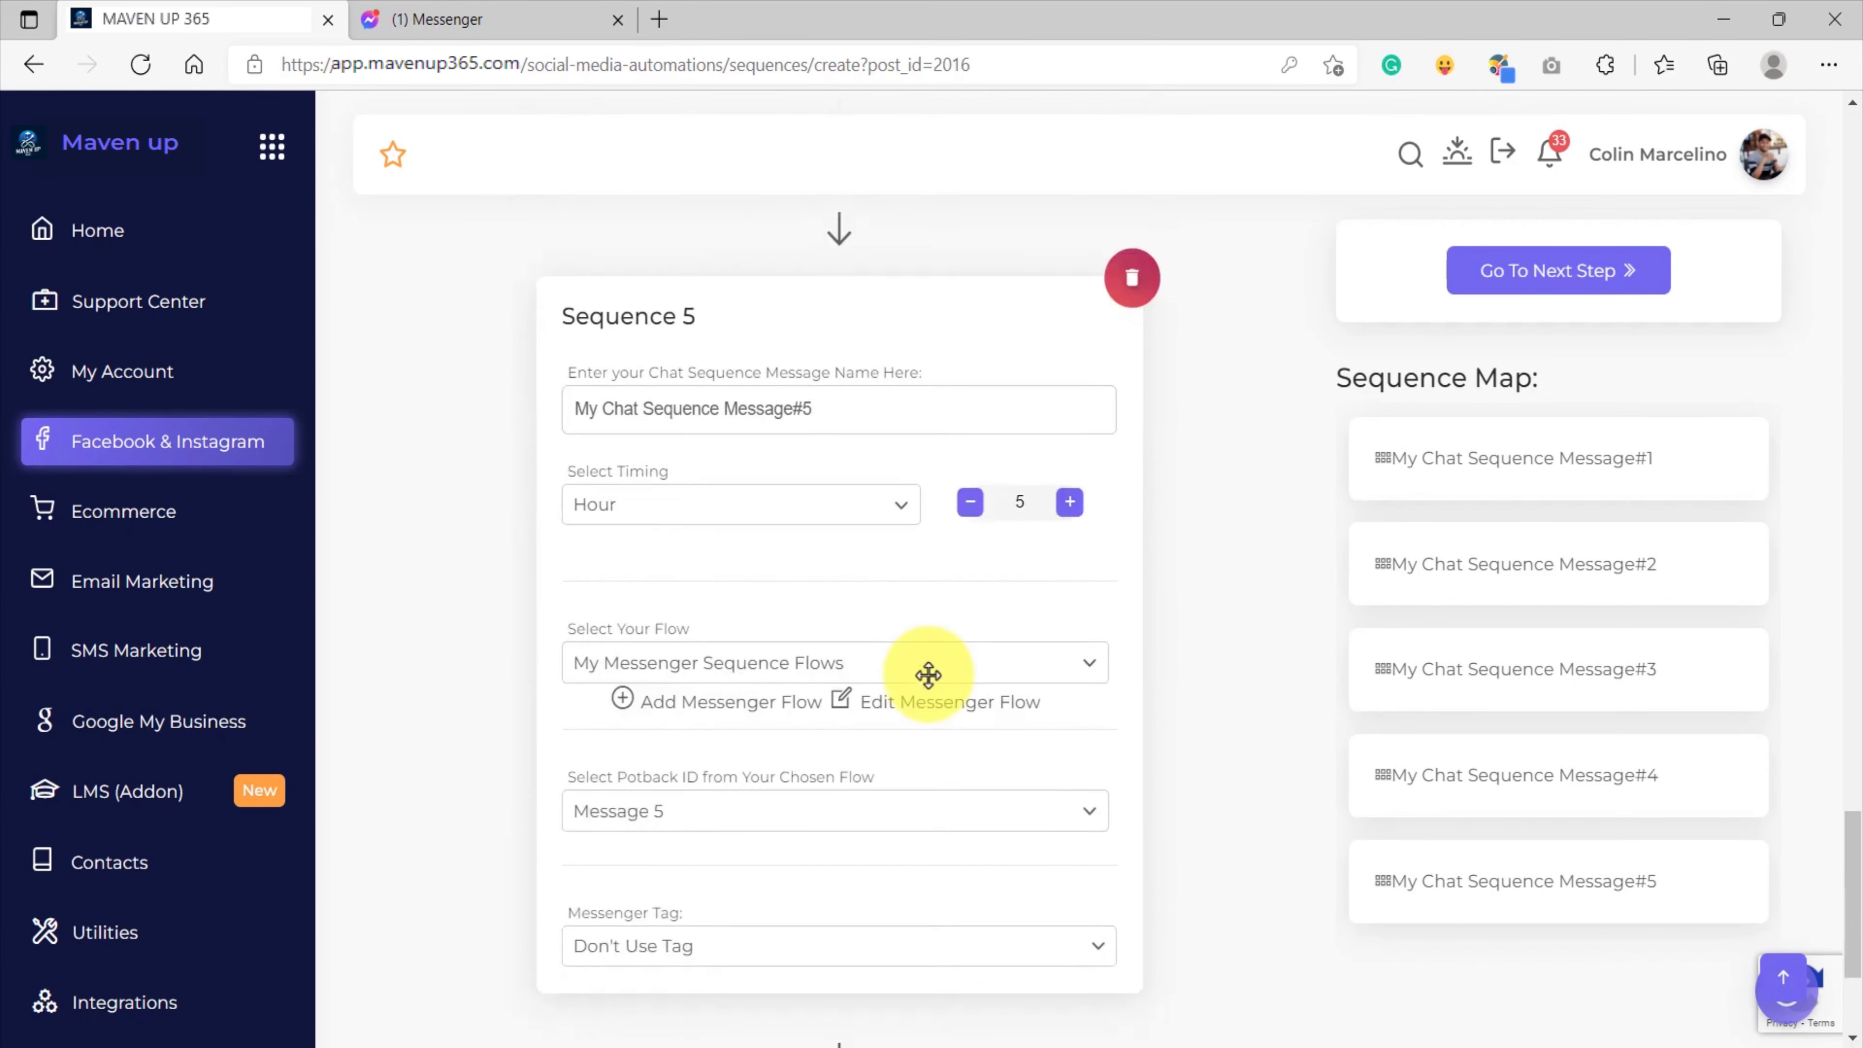
scroll(928, 675, "up", 18)
scroll(927, 676, "up", 10)
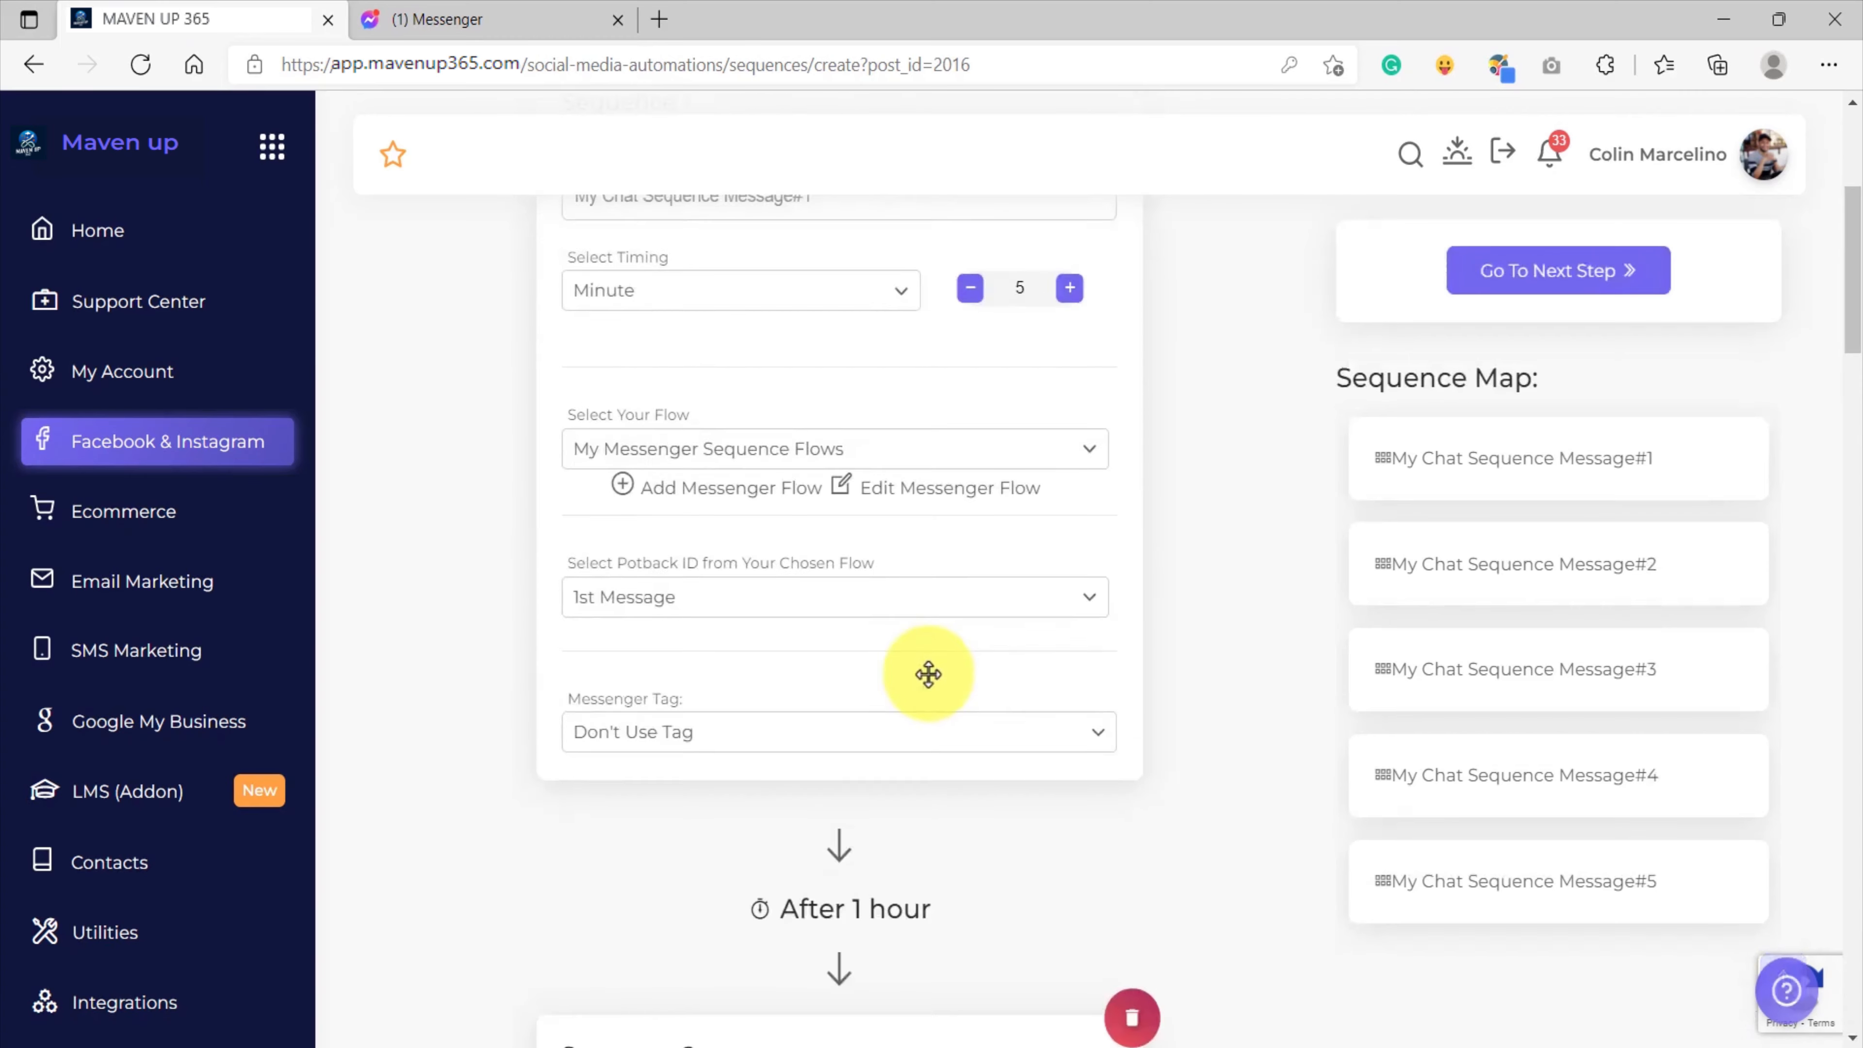
scroll(922, 671, "down", 15)
scroll(922, 672, "down", 14)
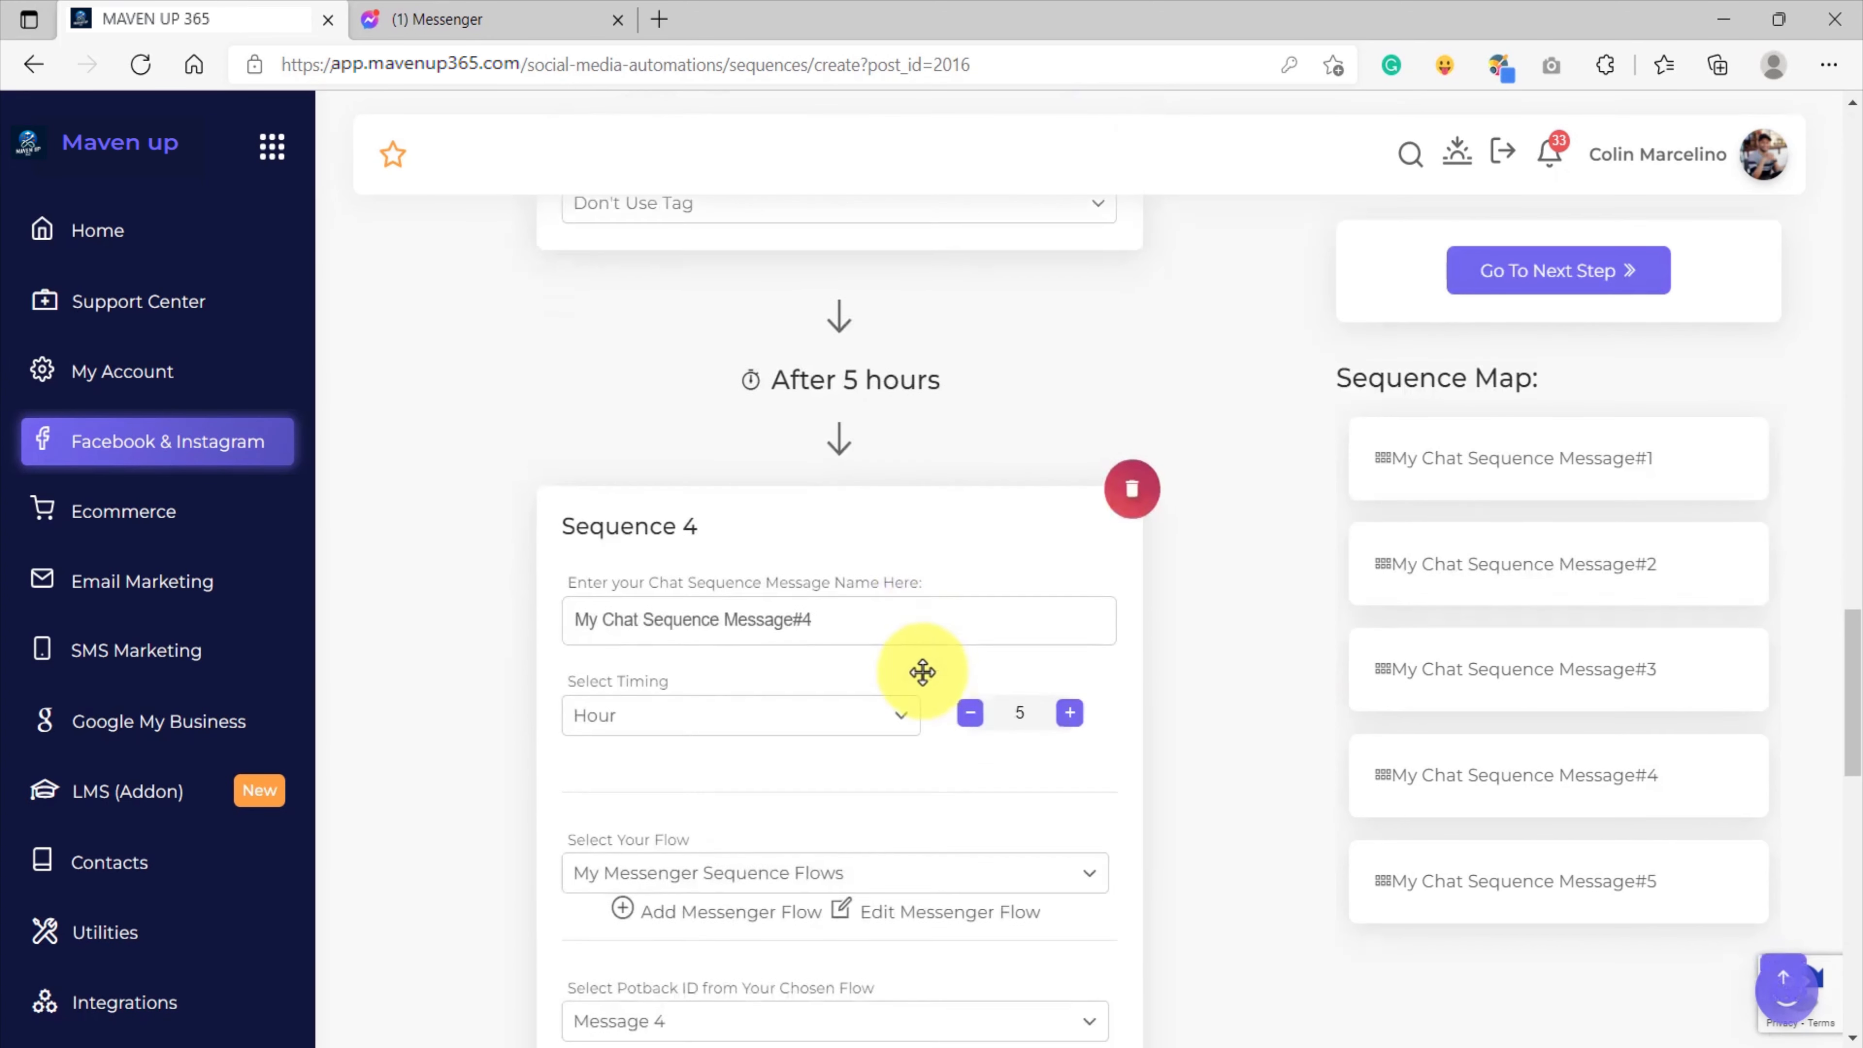
scroll(924, 670, "up", 20)
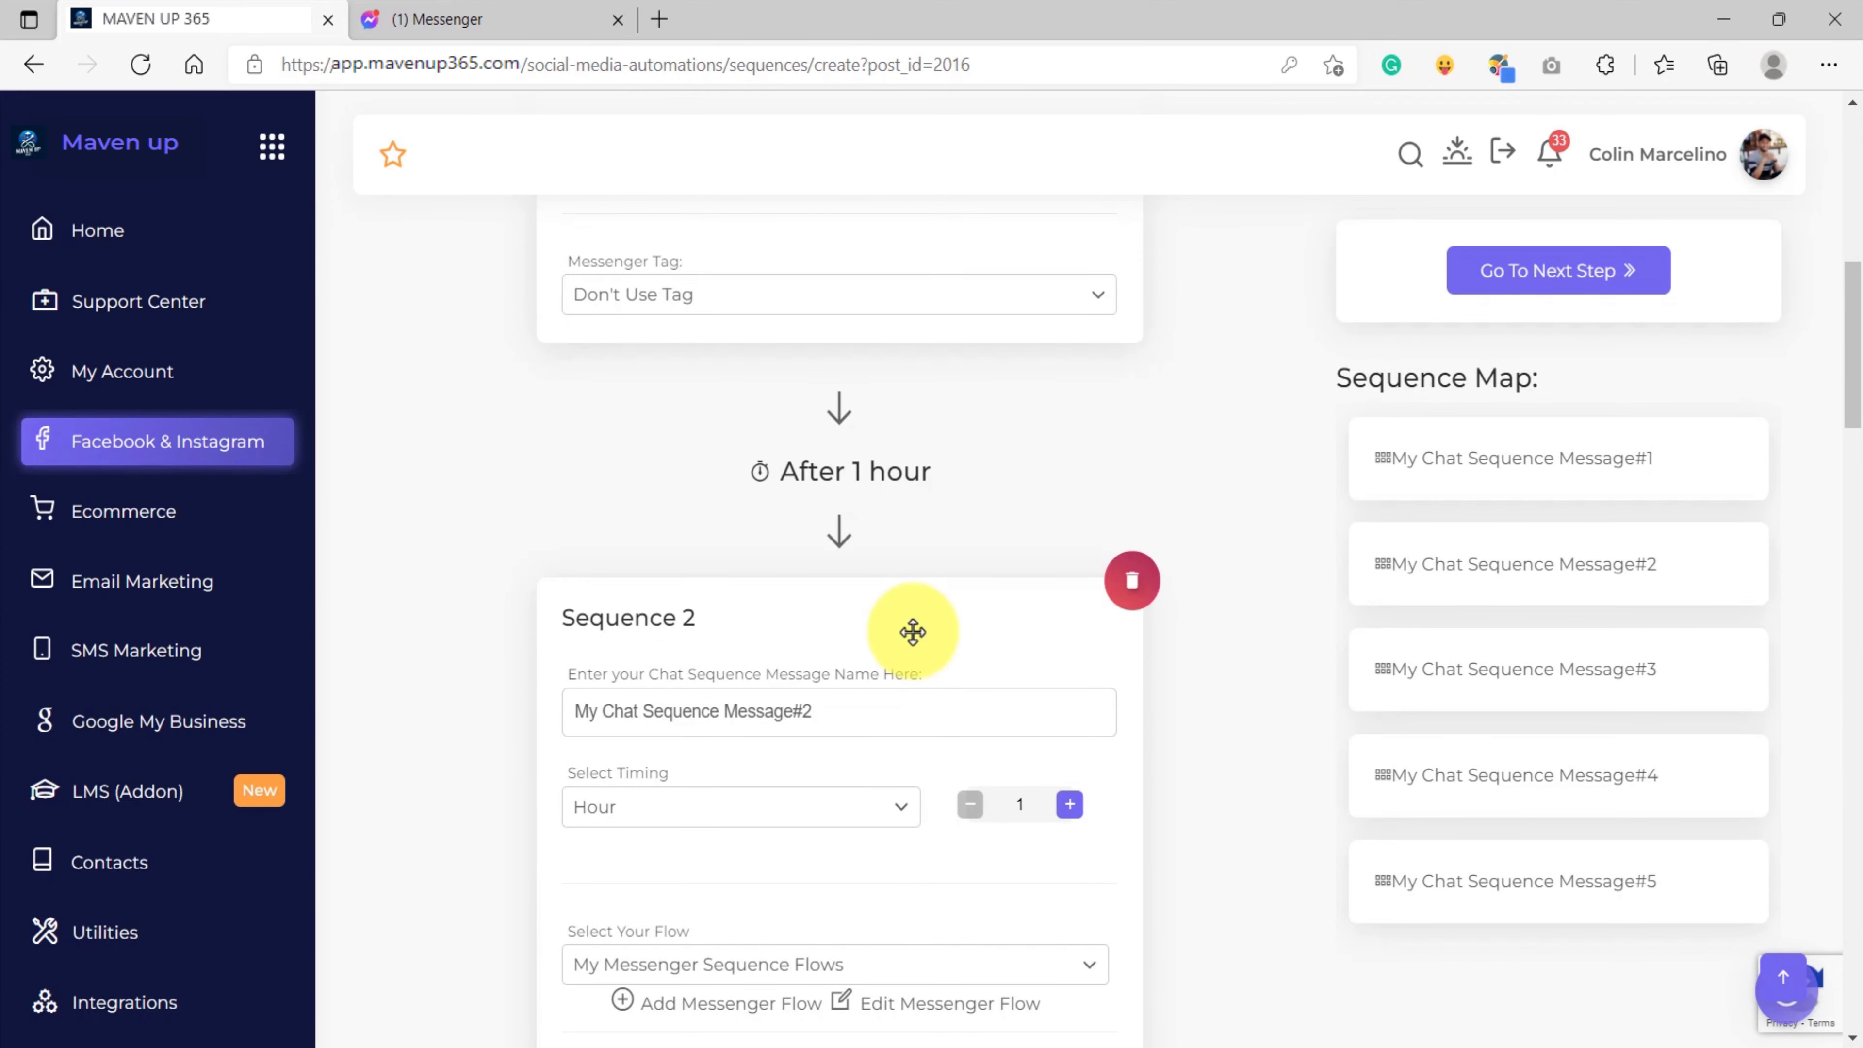
scroll(841, 539, "down", 20)
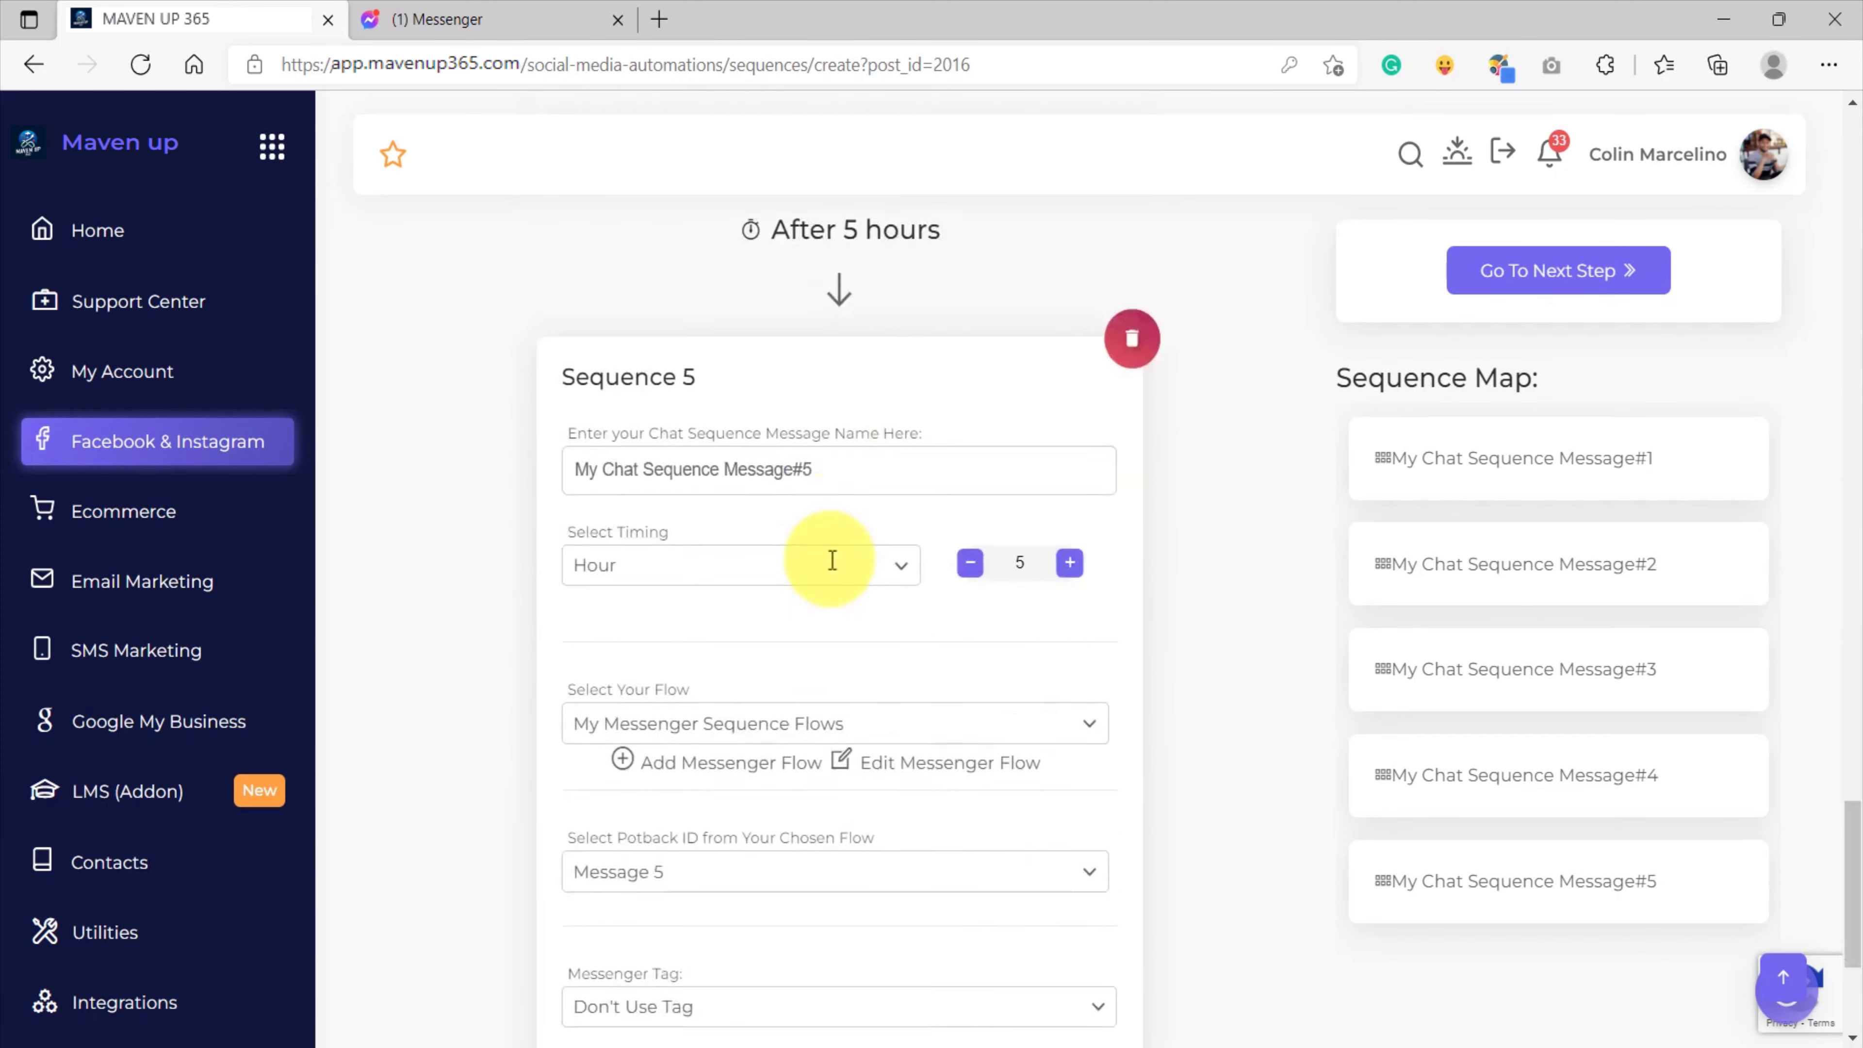
Set the timing of Sequence 1, My Chat Sequence Message#1, to 1 minute.
scroll(838, 769, "up", 20)
left_click(682, 712)
left_click(1031, 715)
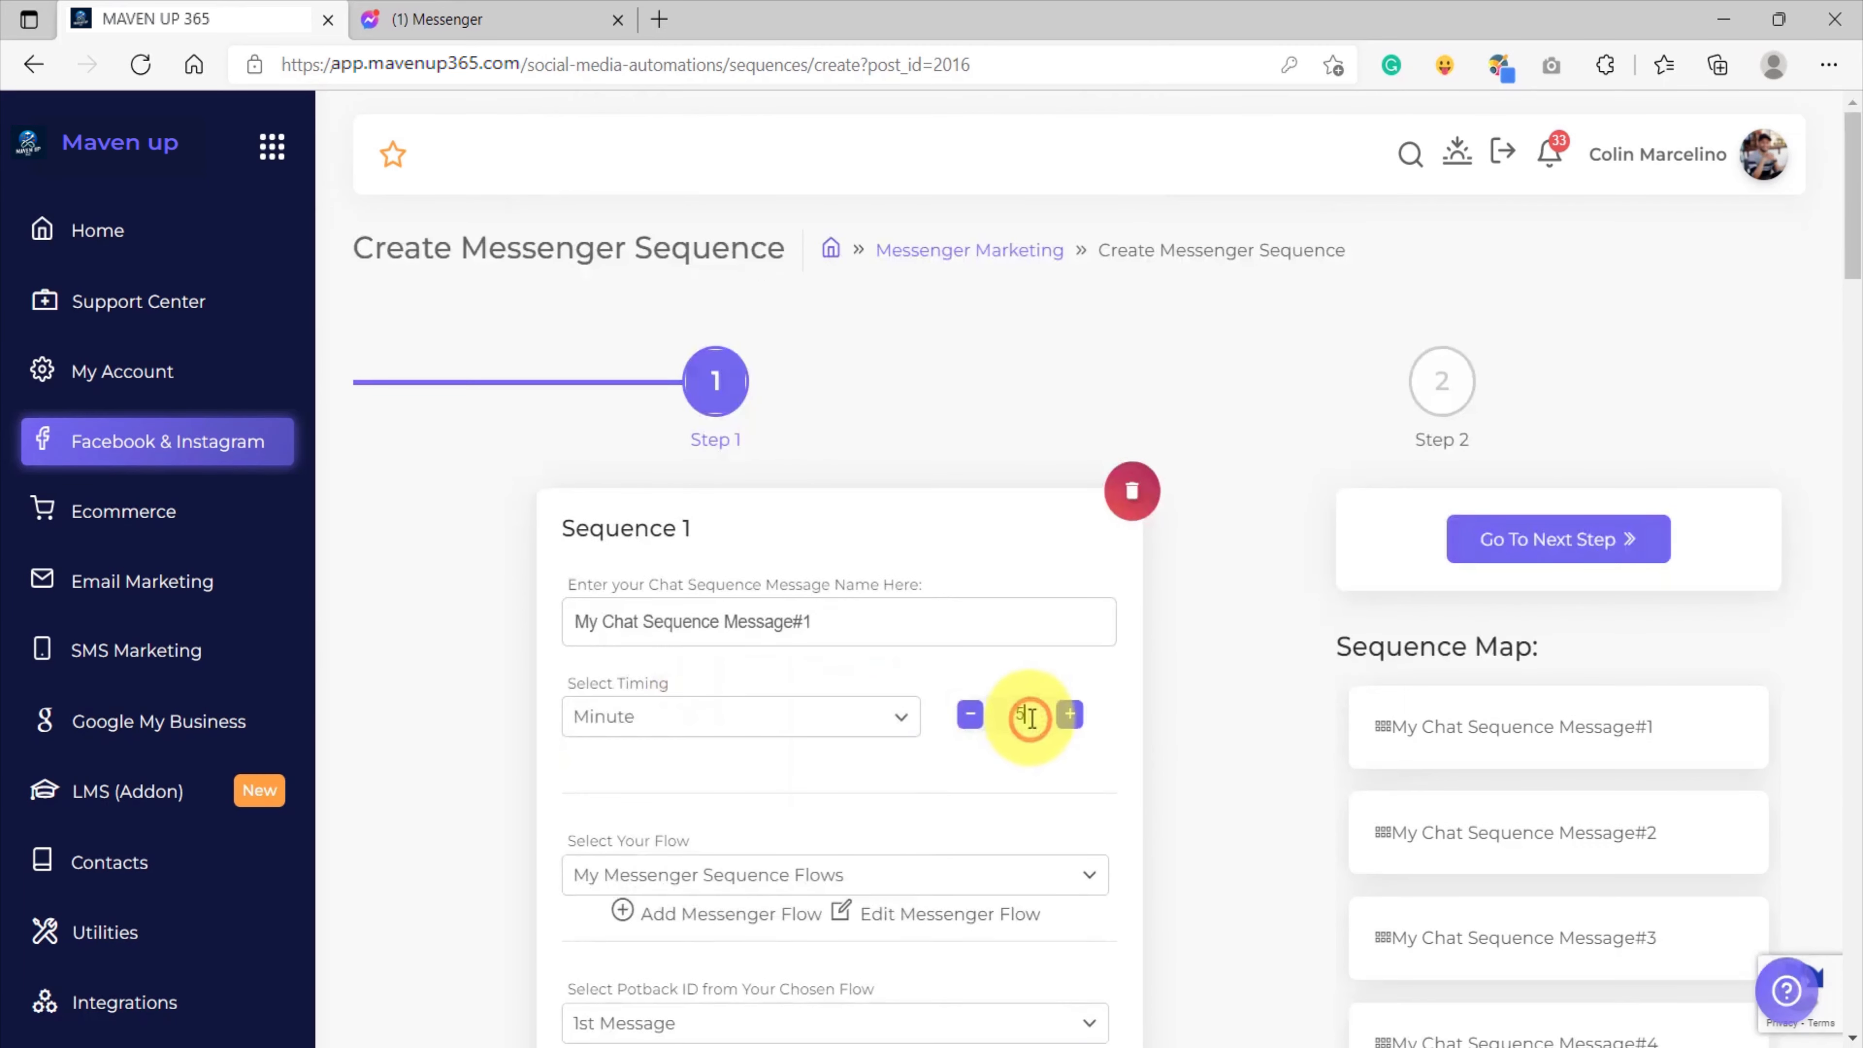
key("BackSpace")
type("1")
Change the timing unit of Sequence 2, My Chat Sequence Message#2, to Minute.
scroll(1027, 709, "down", 10)
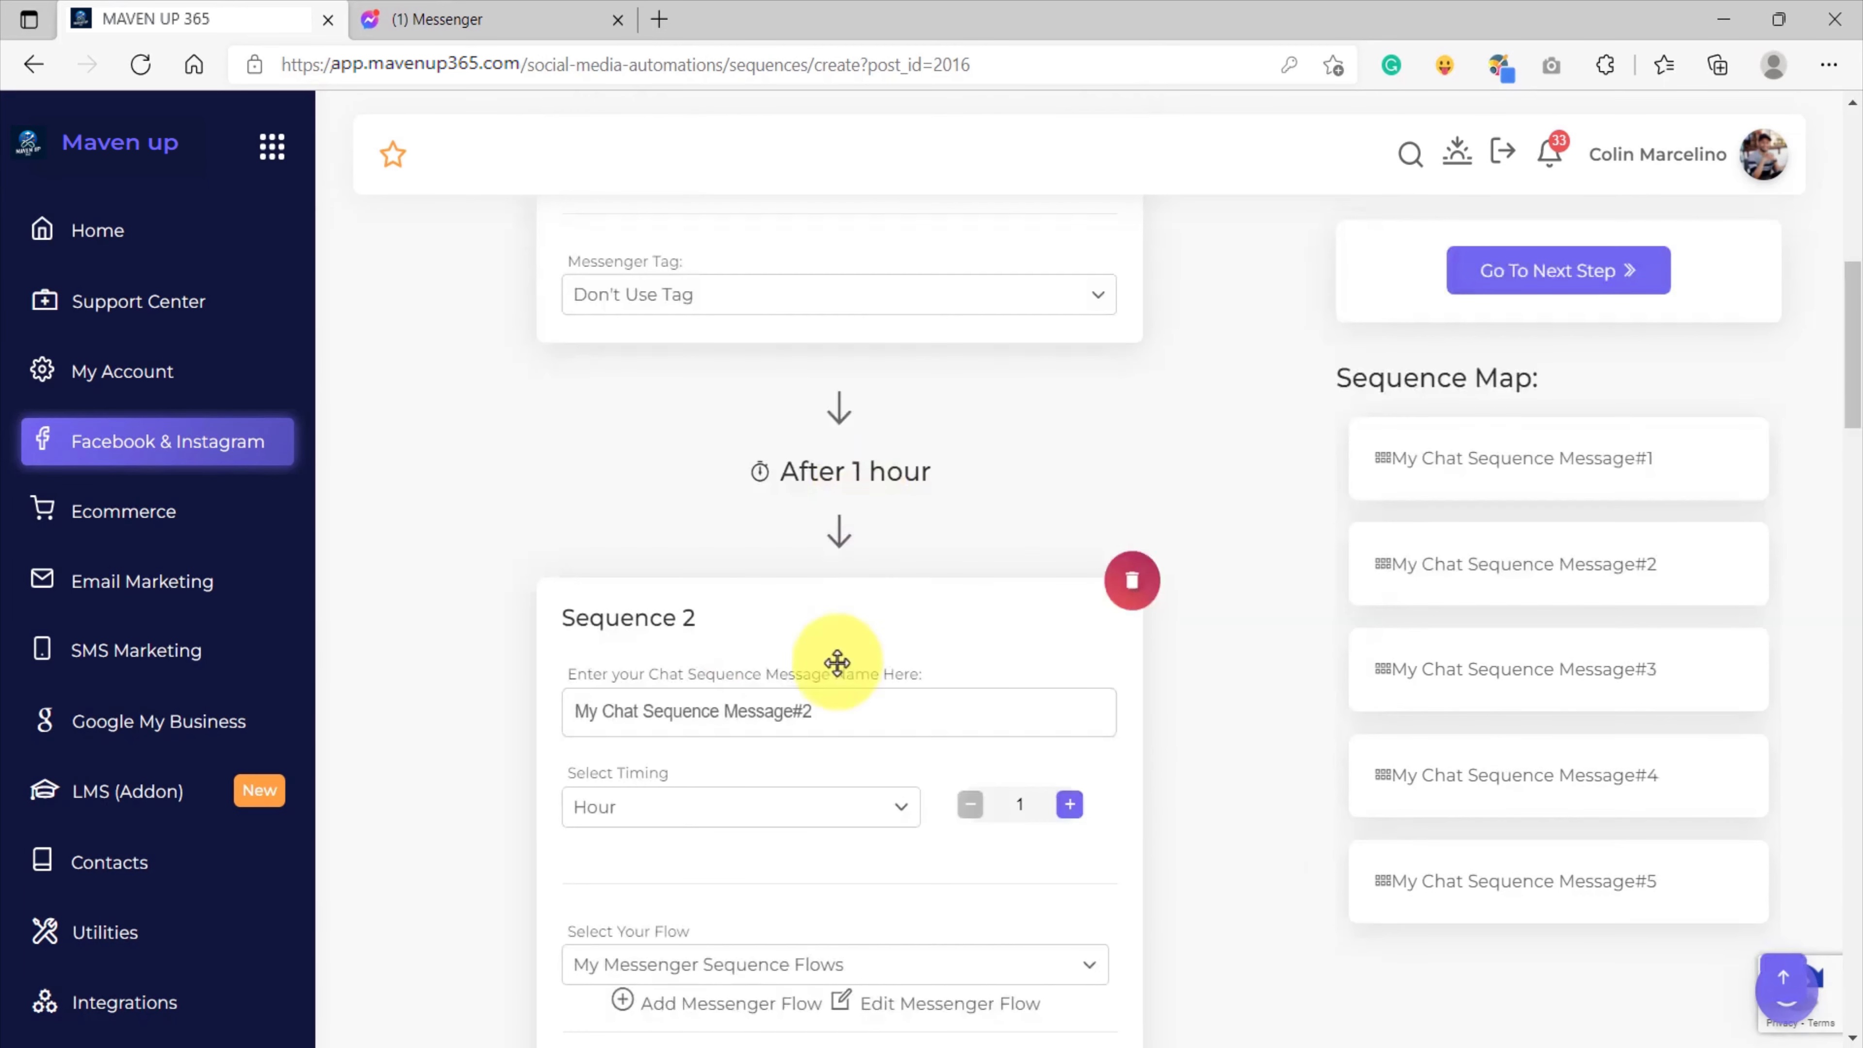
left_click(687, 806)
left_click(591, 852)
Set the timing of Sequence 3, My Chat Sequence Message#3, to 1 minute.
scroll(790, 708, "down", 12)
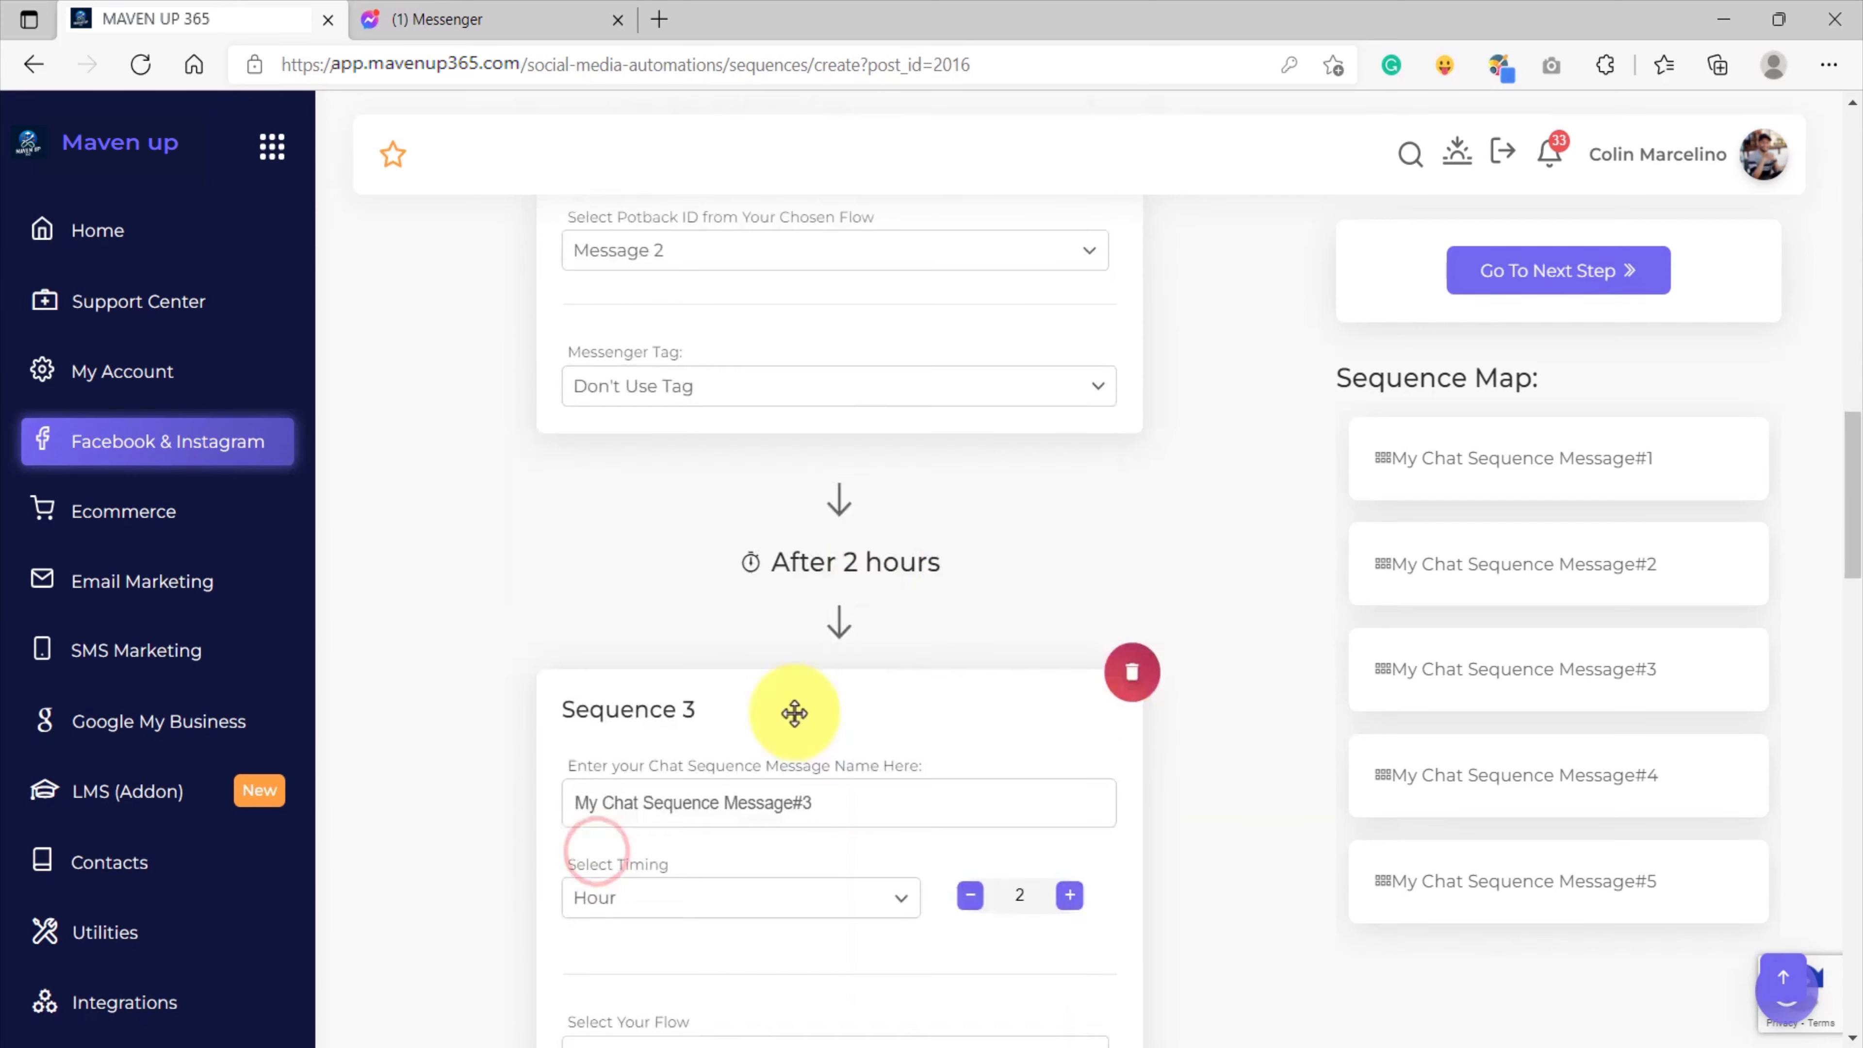
left_click(678, 620)
left_click(632, 650)
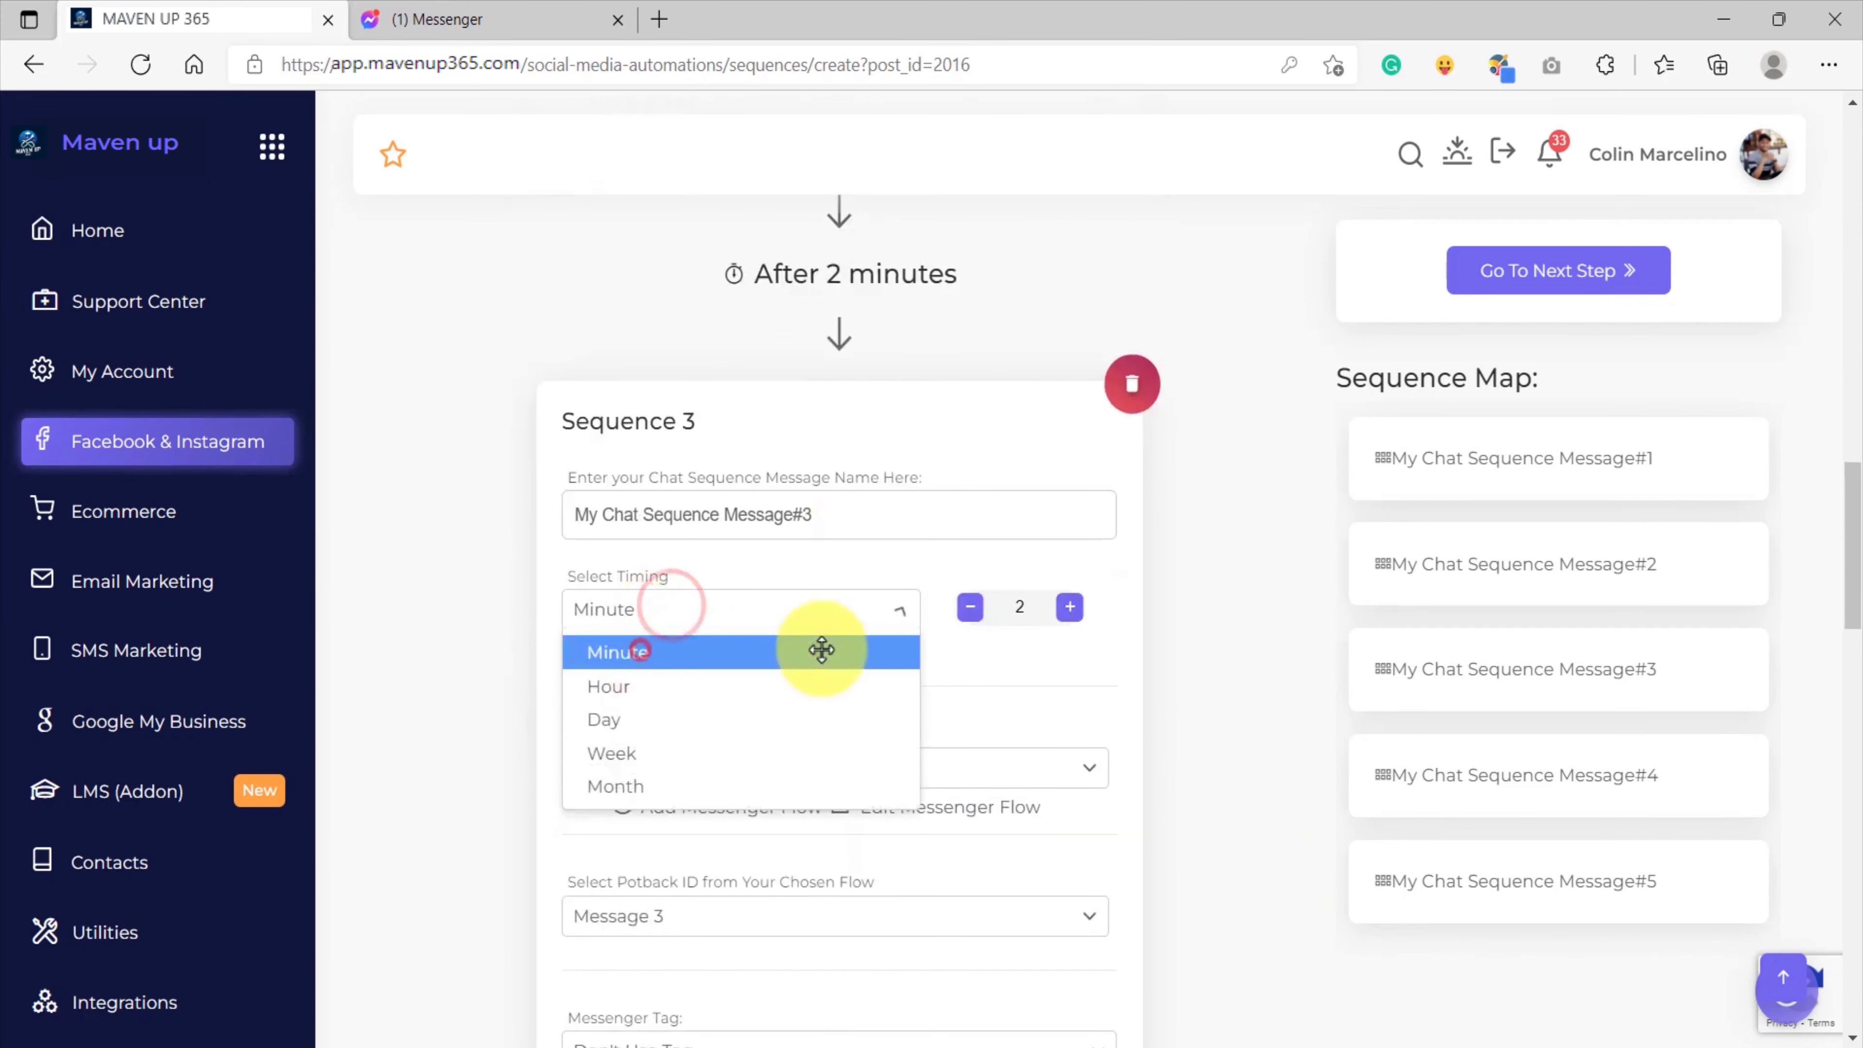
left_click(1025, 615)
key("BackSpace")
Set the timing of Sequence 4, My Chat Sequence Message#4, to 1 minute.
scroll(716, 612, "down", 12)
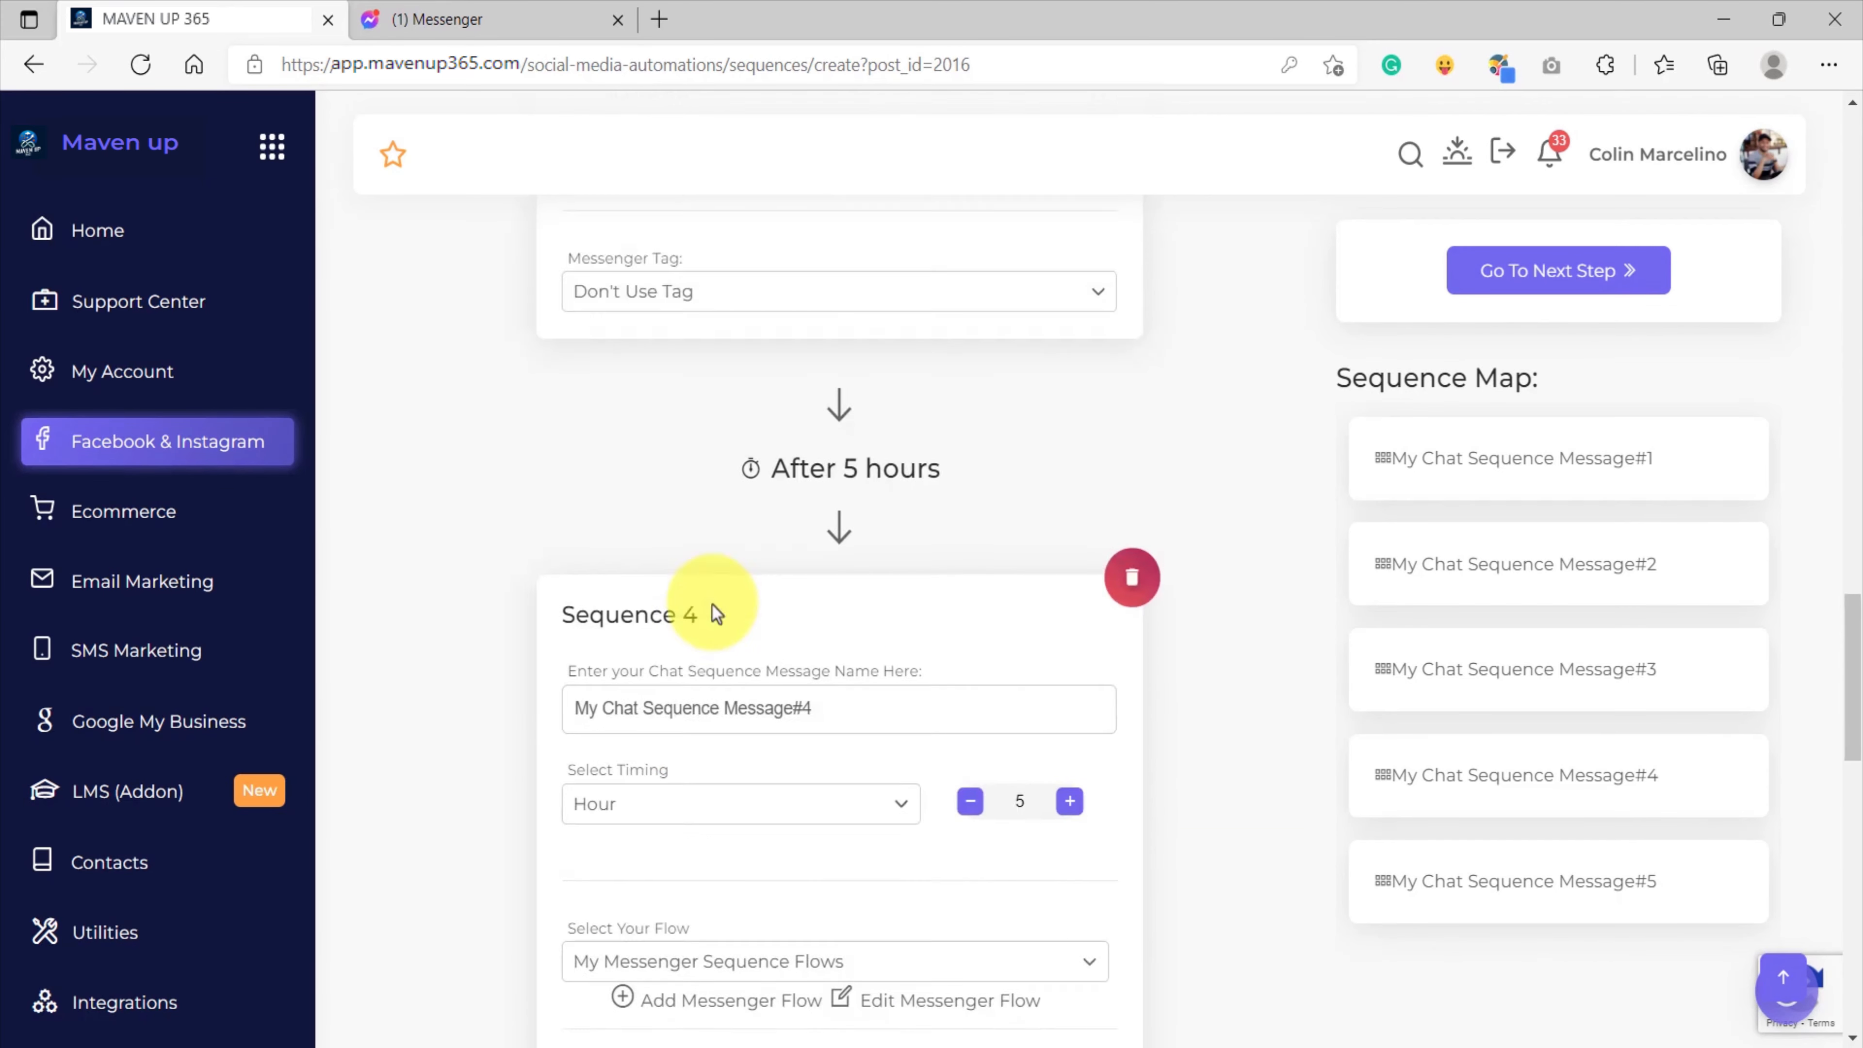
scroll(698, 470, "up", 2)
left_click(653, 556)
left_click(642, 595)
left_click(1027, 553)
key("BackSpace")
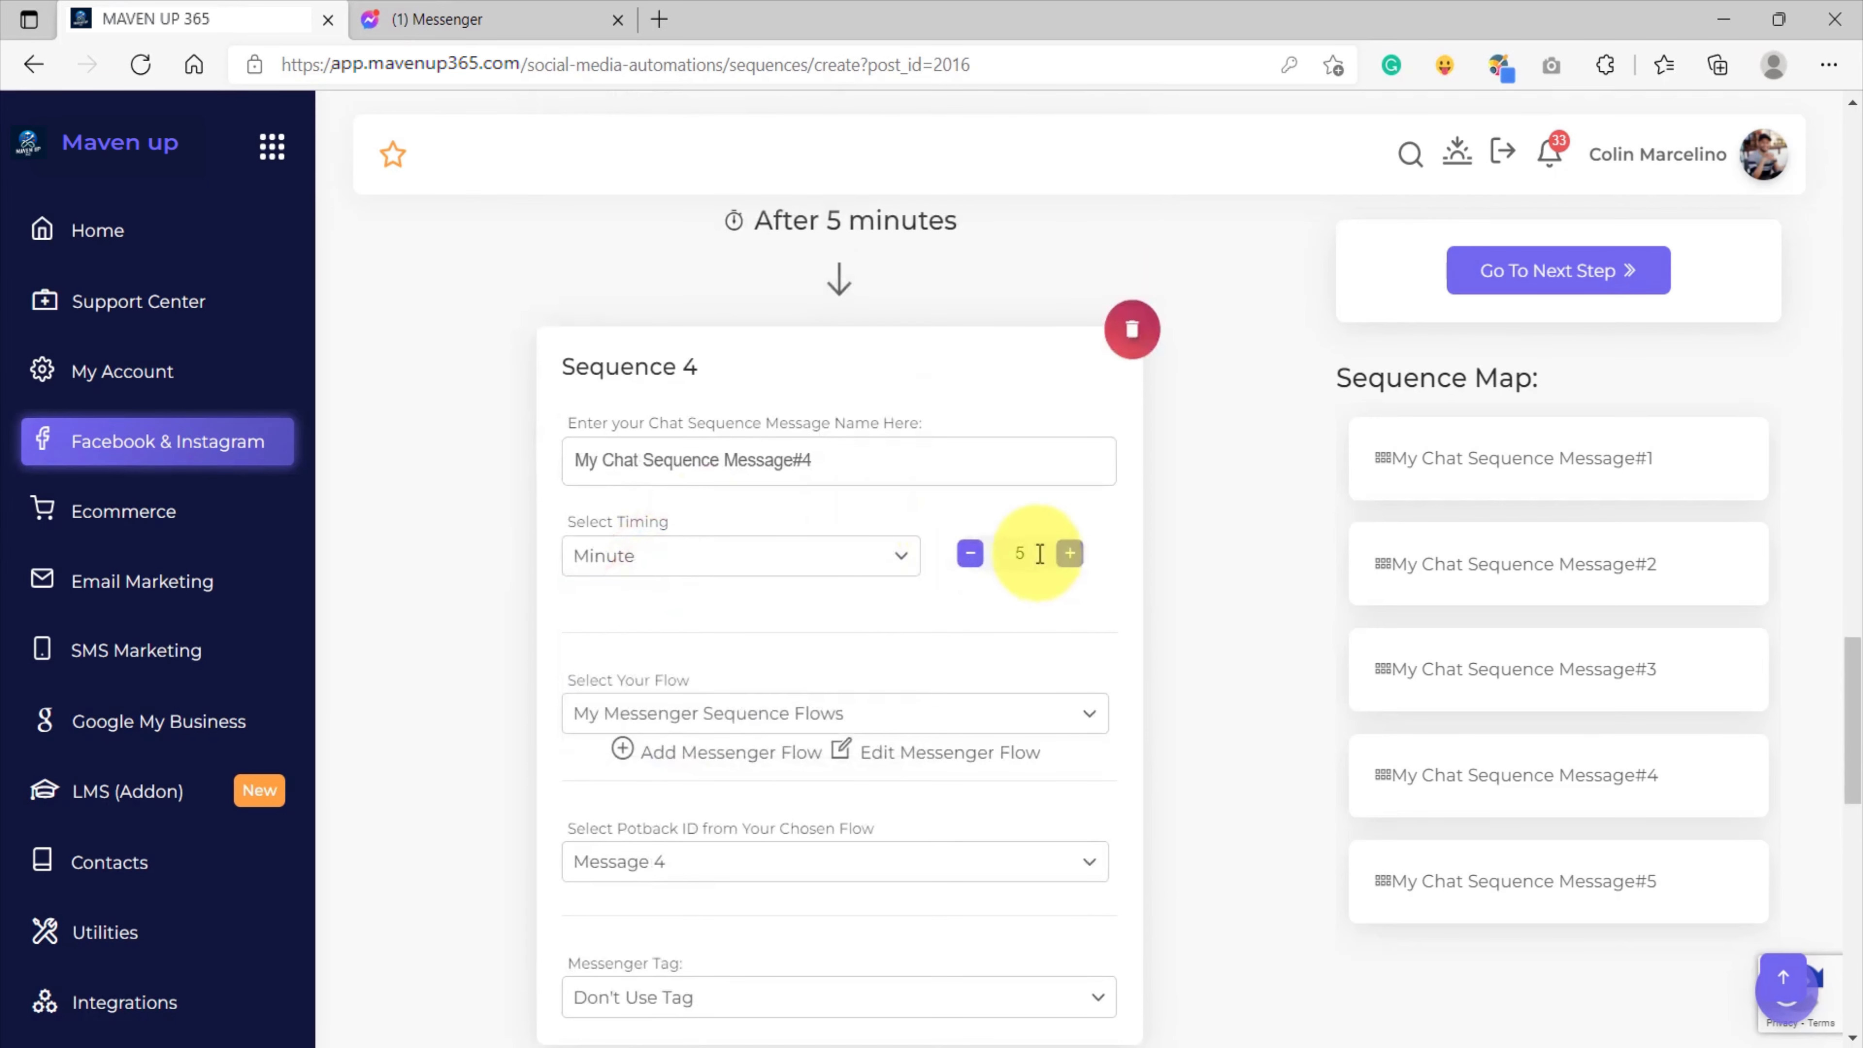
type("1")
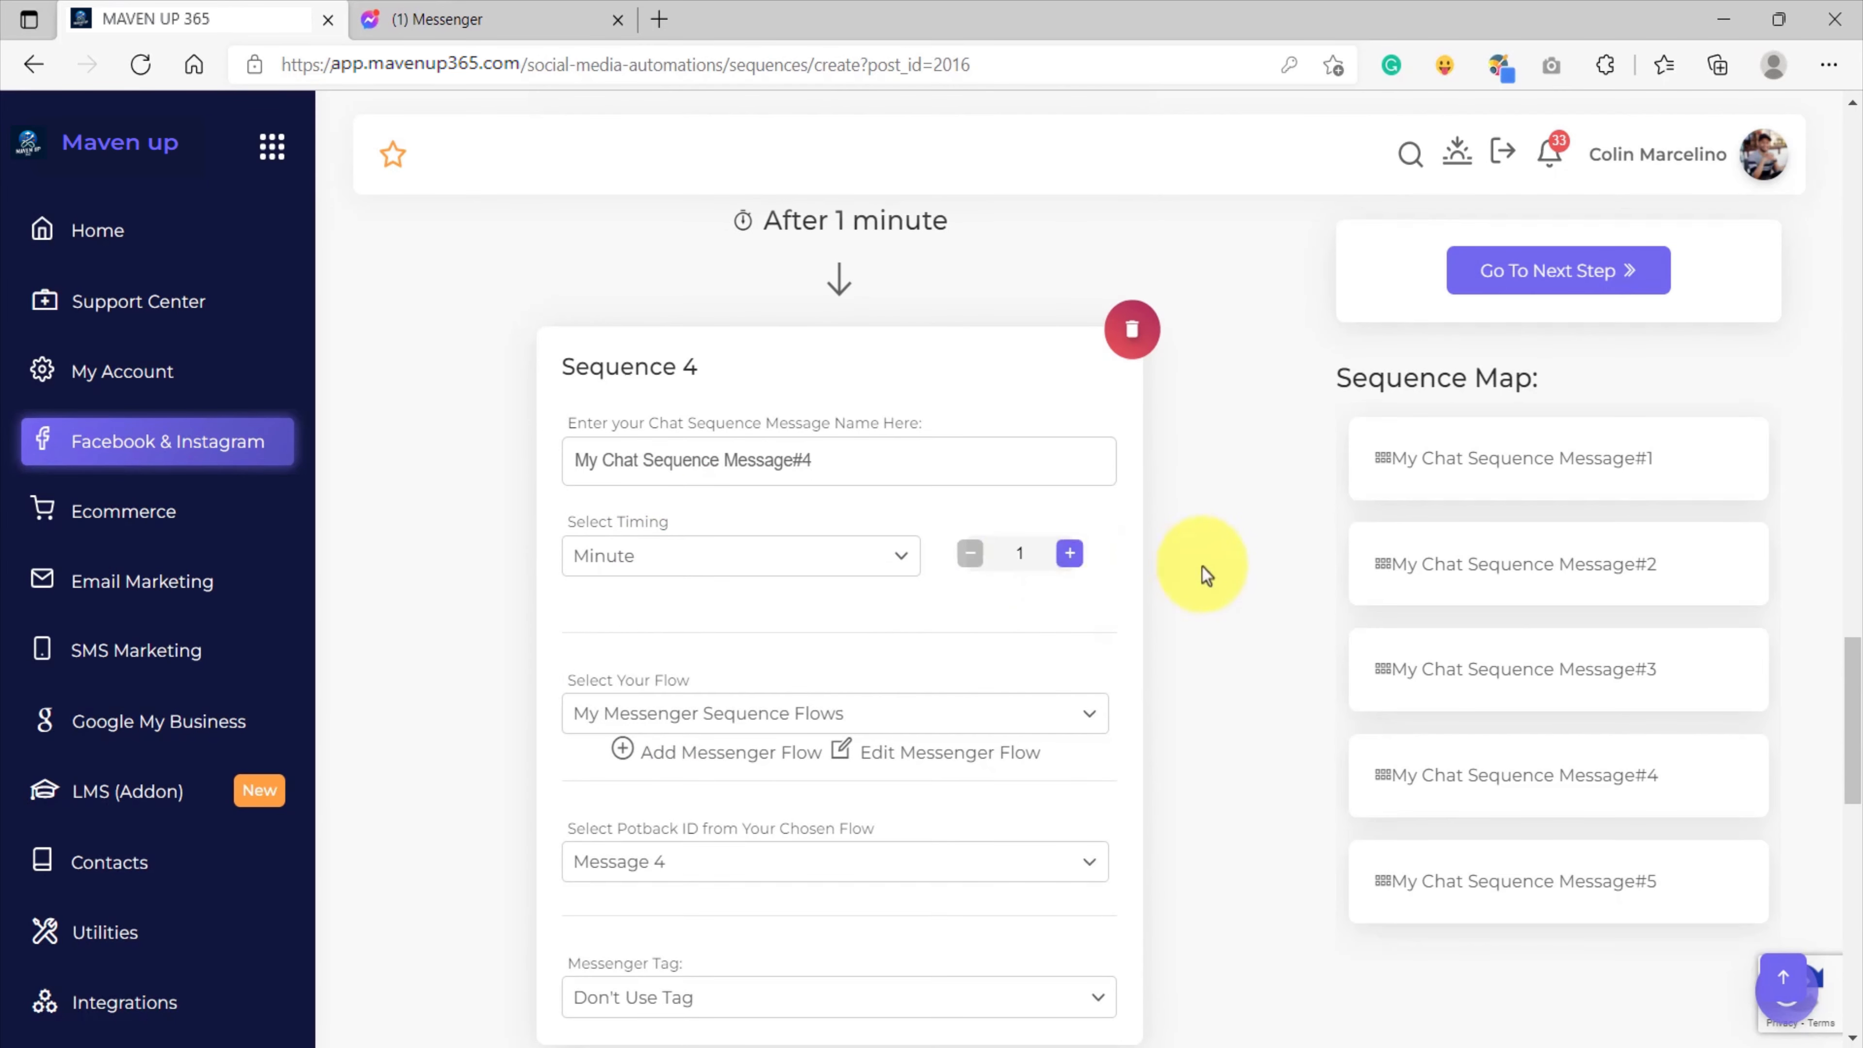
Set the timing of Sequence 5, My Chat Sequence Message#5, to 1 minute.
scroll(890, 650, "down", 10)
left_click(666, 637)
left_click(603, 686)
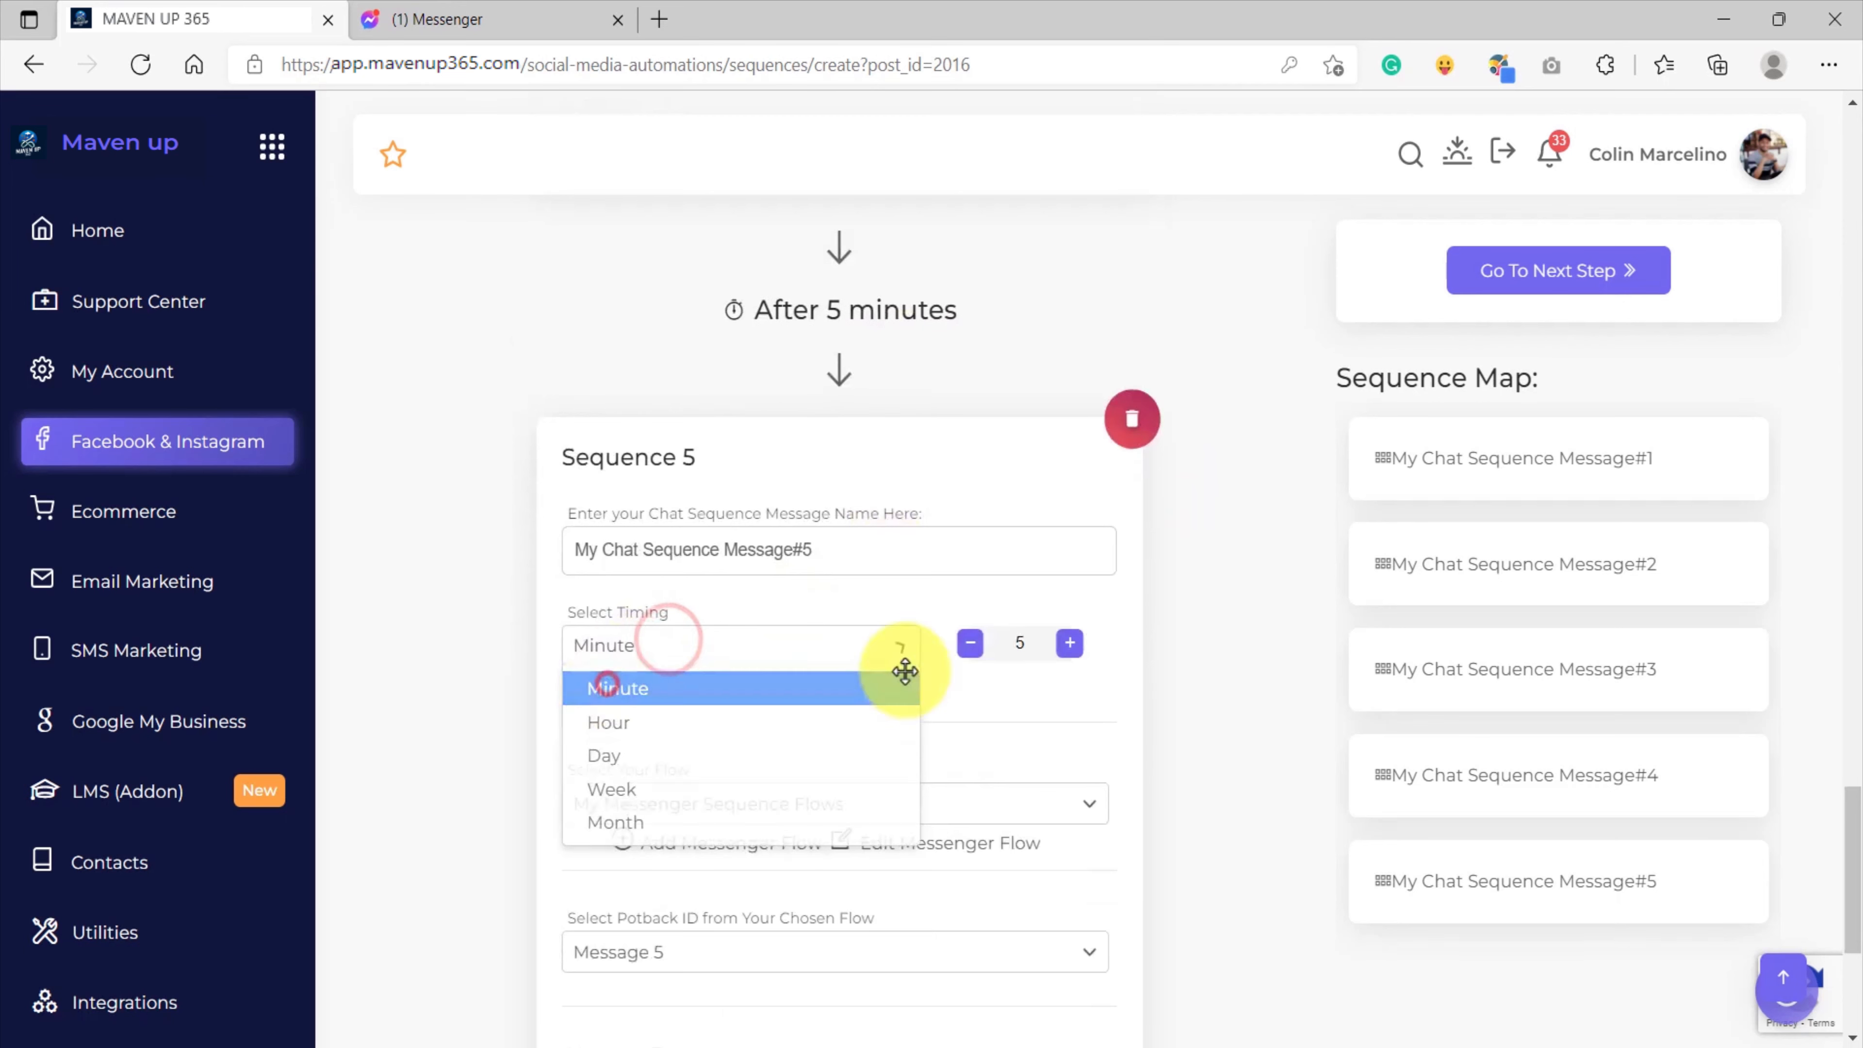
left_click(1031, 641)
key("BackSpace")
type("1")
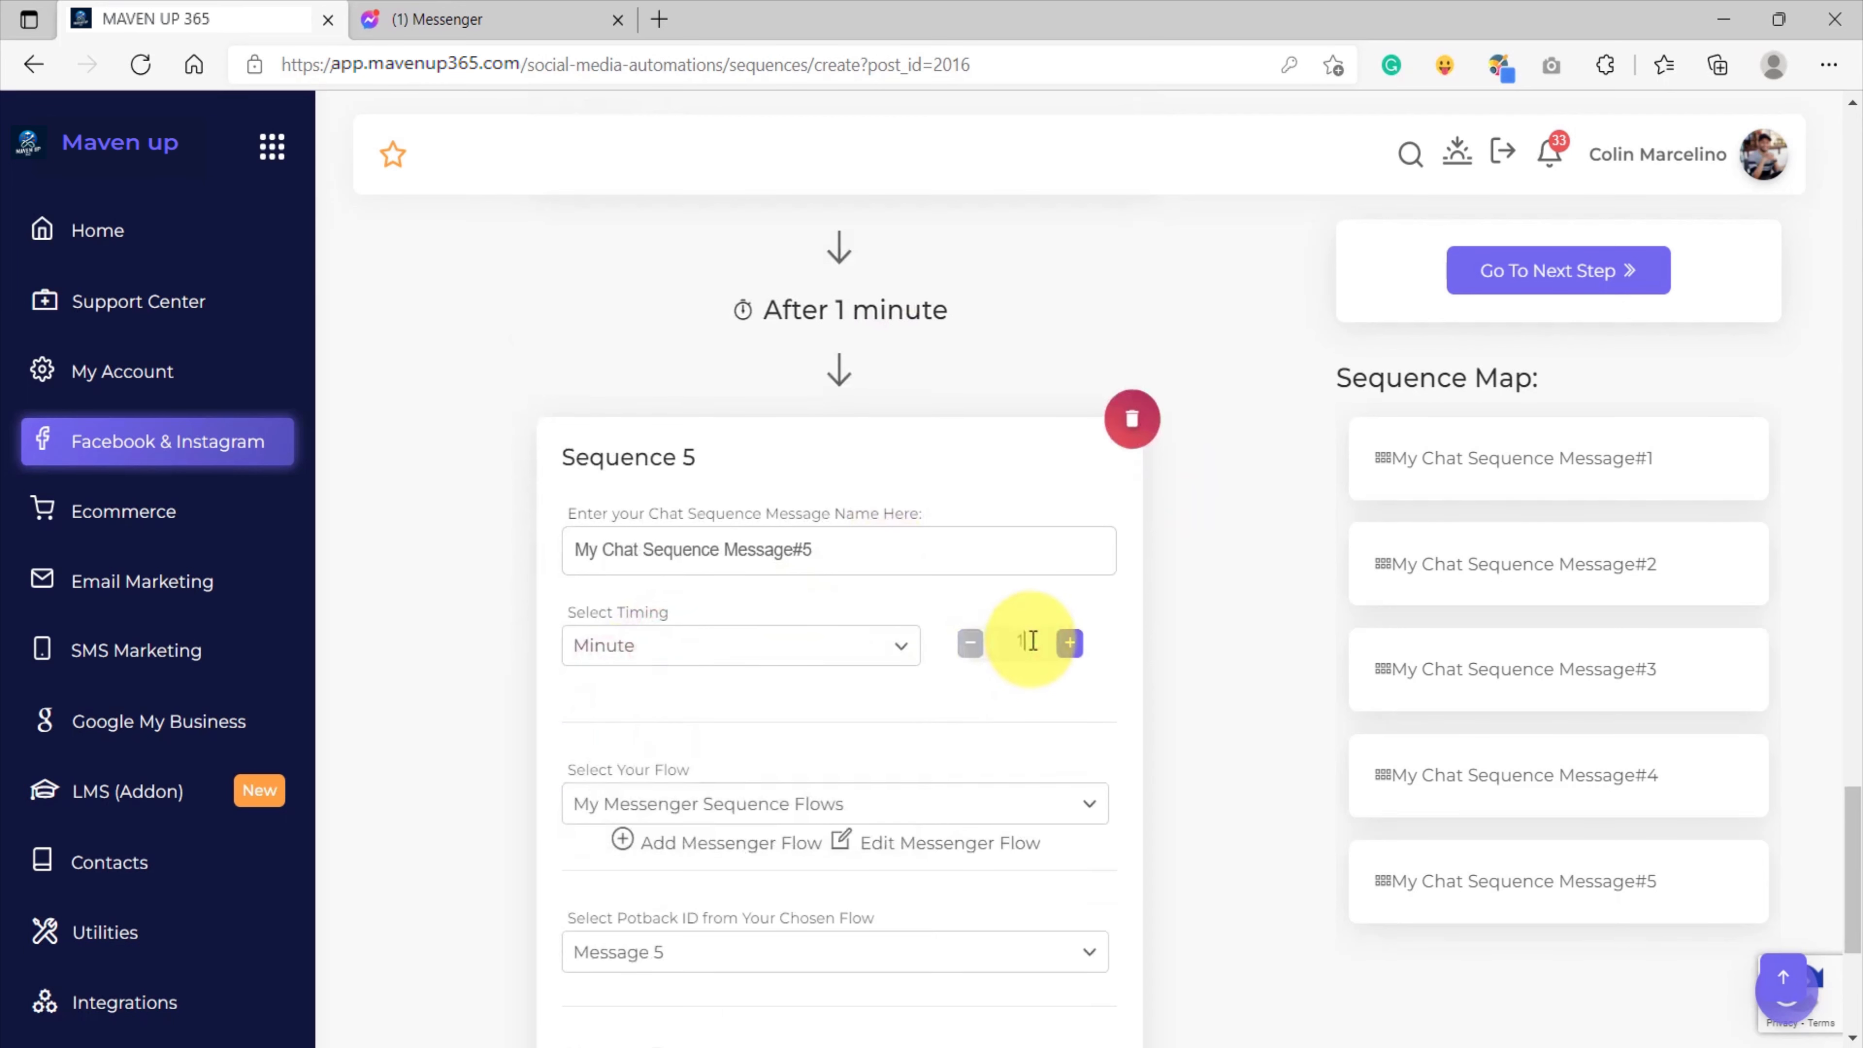
Review the timing settings of all five sequence messages from Sequence 1 through Sequence 5.
scroll(1139, 512, "up", 10)
scroll(1251, 490, "down", 3)
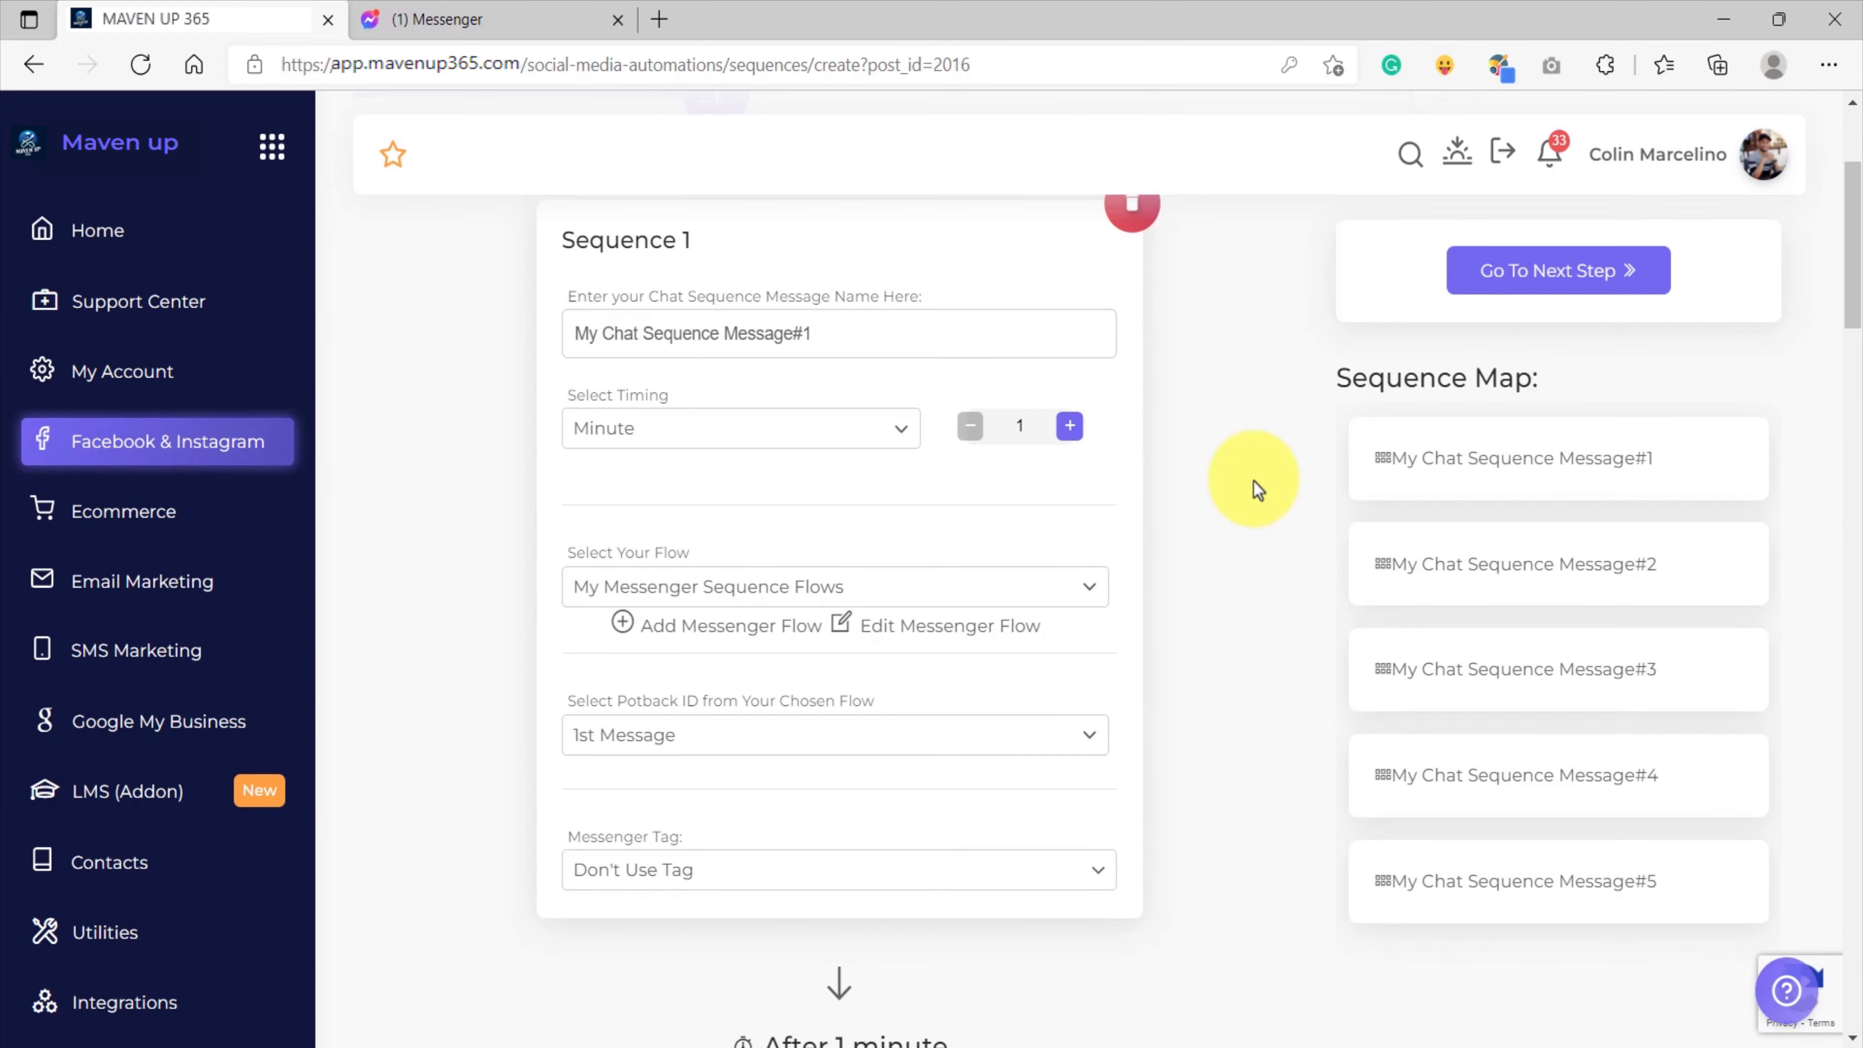
scroll(1254, 482, "up", 3)
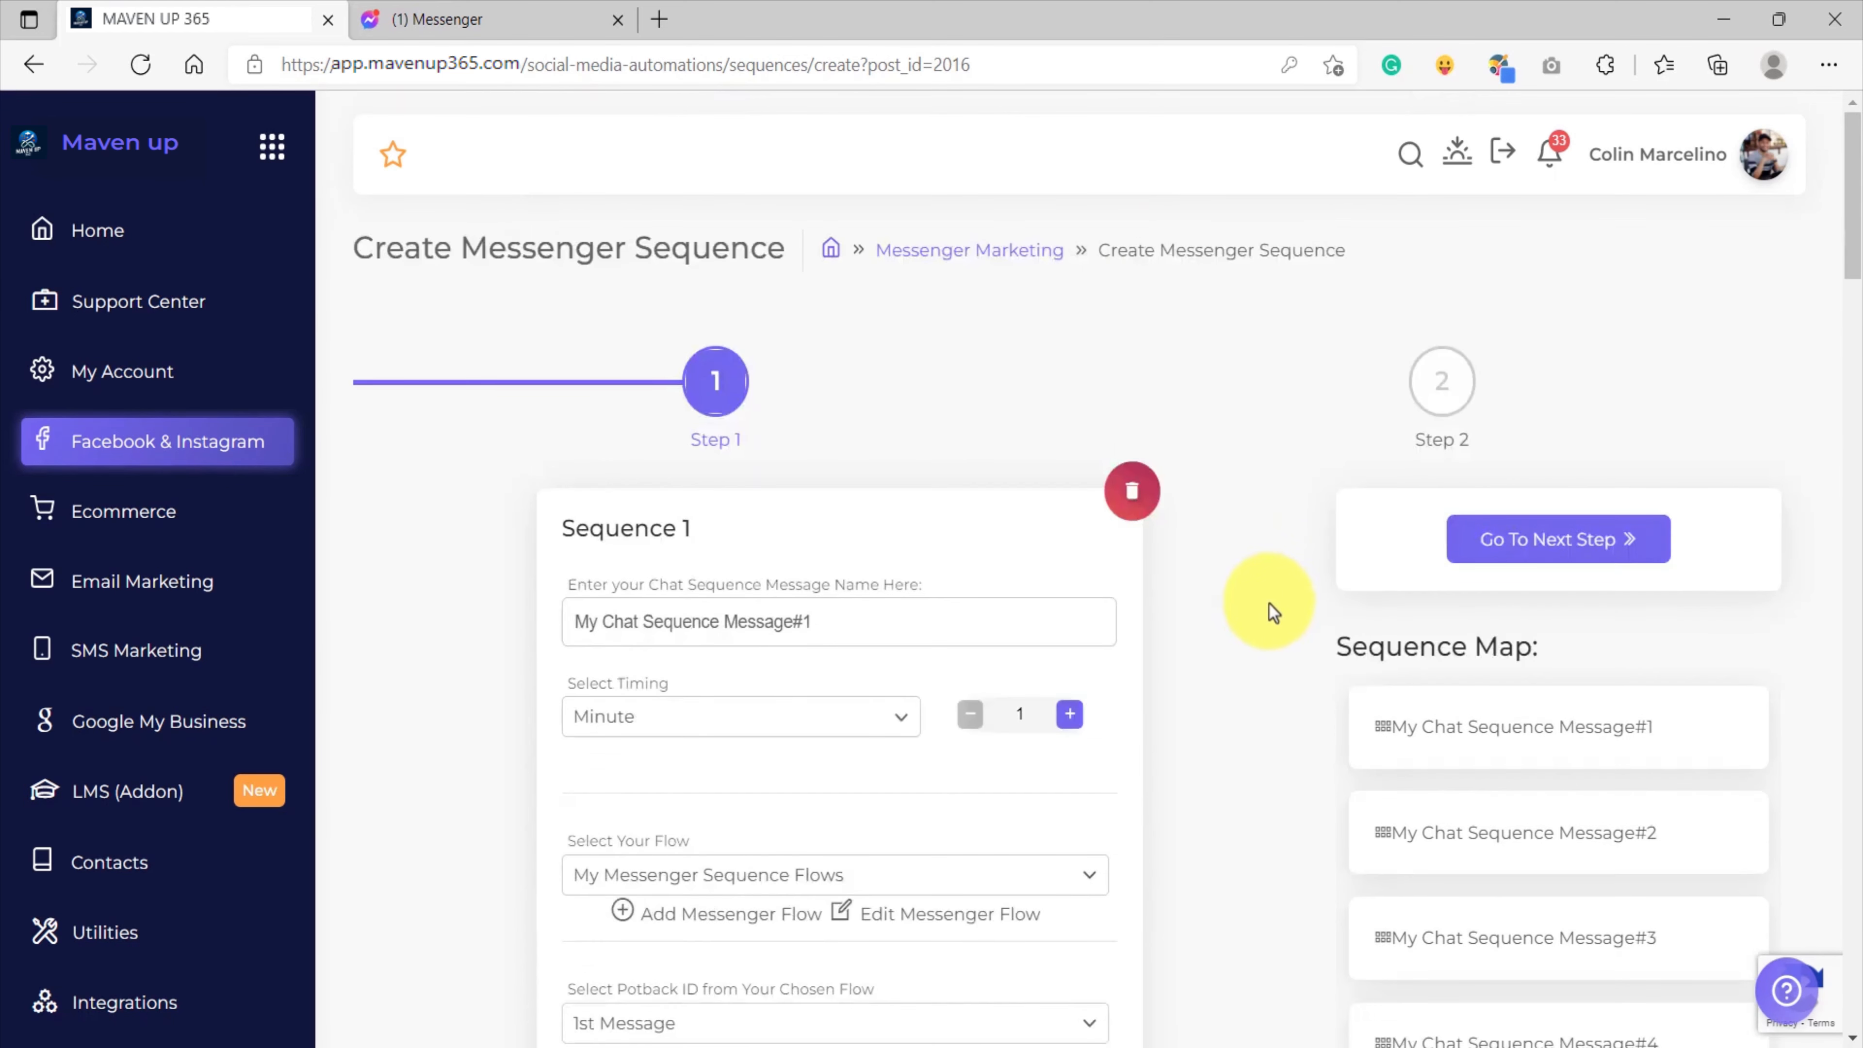
scroll(1269, 605, "down", 9)
scroll(1265, 599, "down", 5)
scroll(1265, 597, "up", 3)
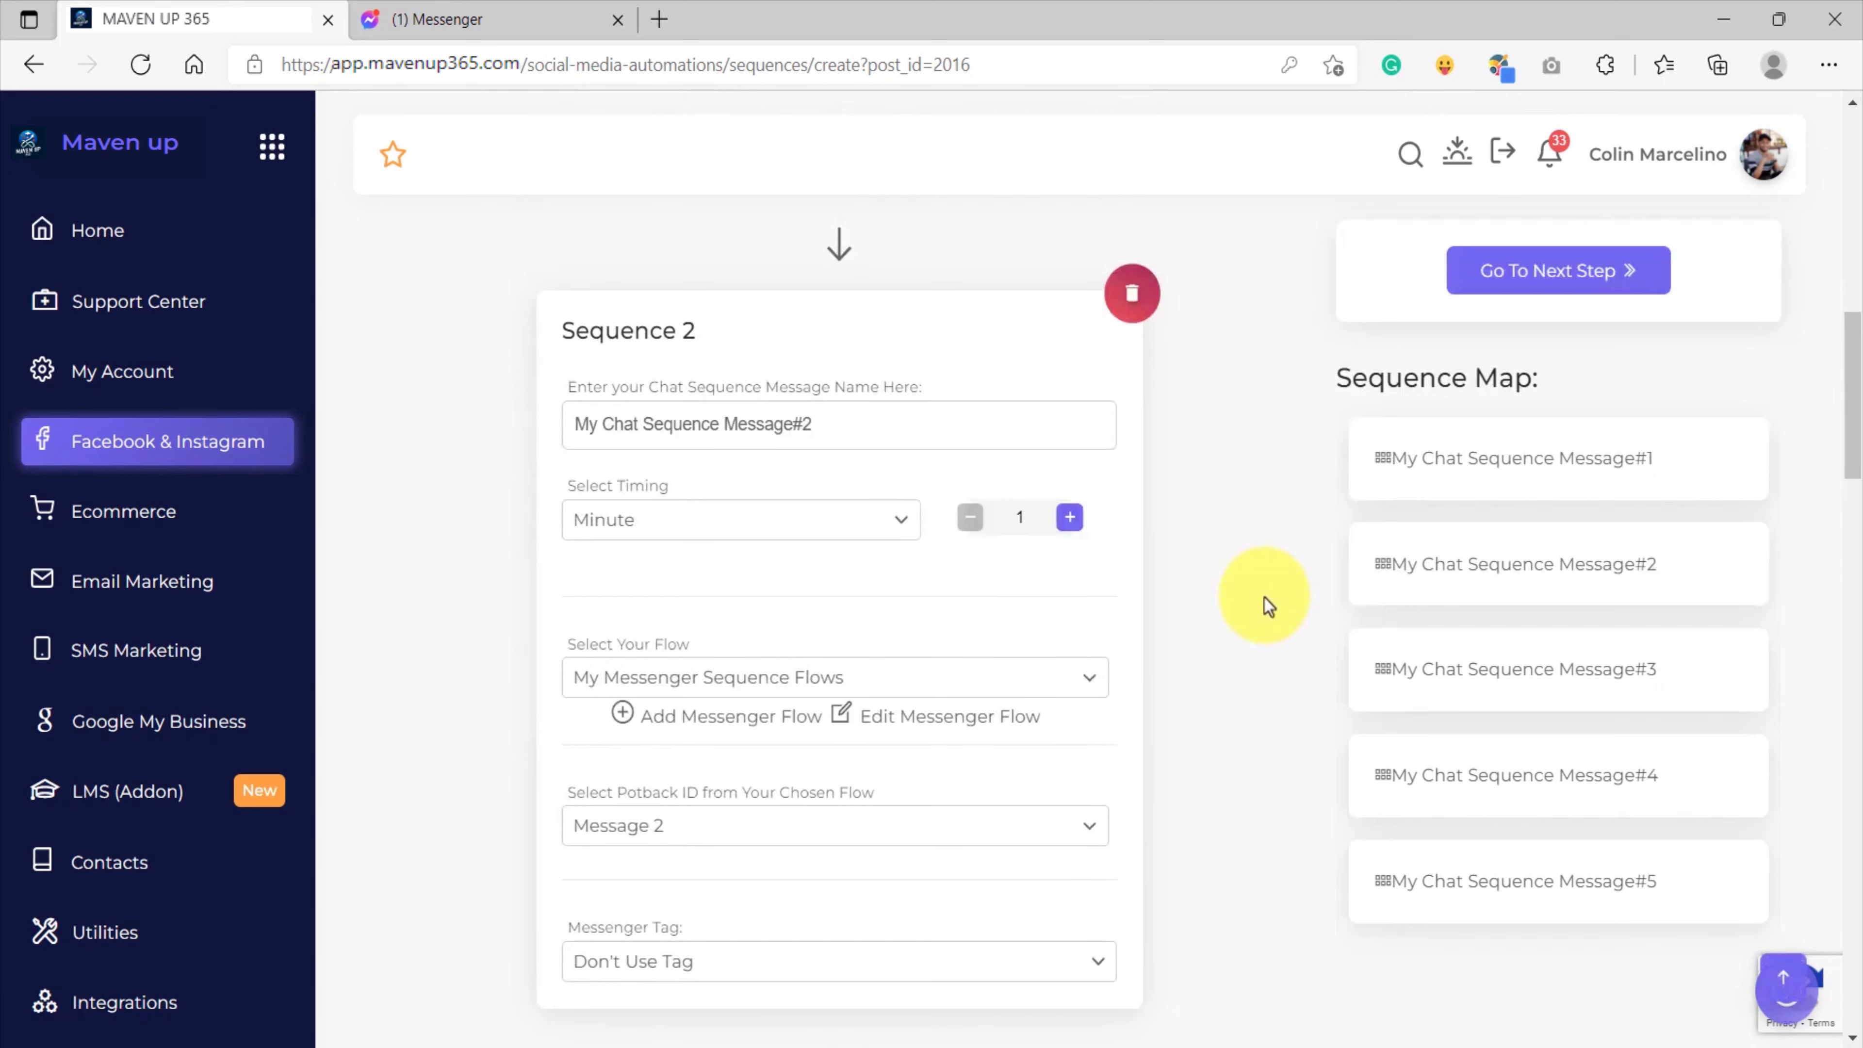
scroll(1264, 598, "down", 10)
scroll(1263, 599, "up", 1)
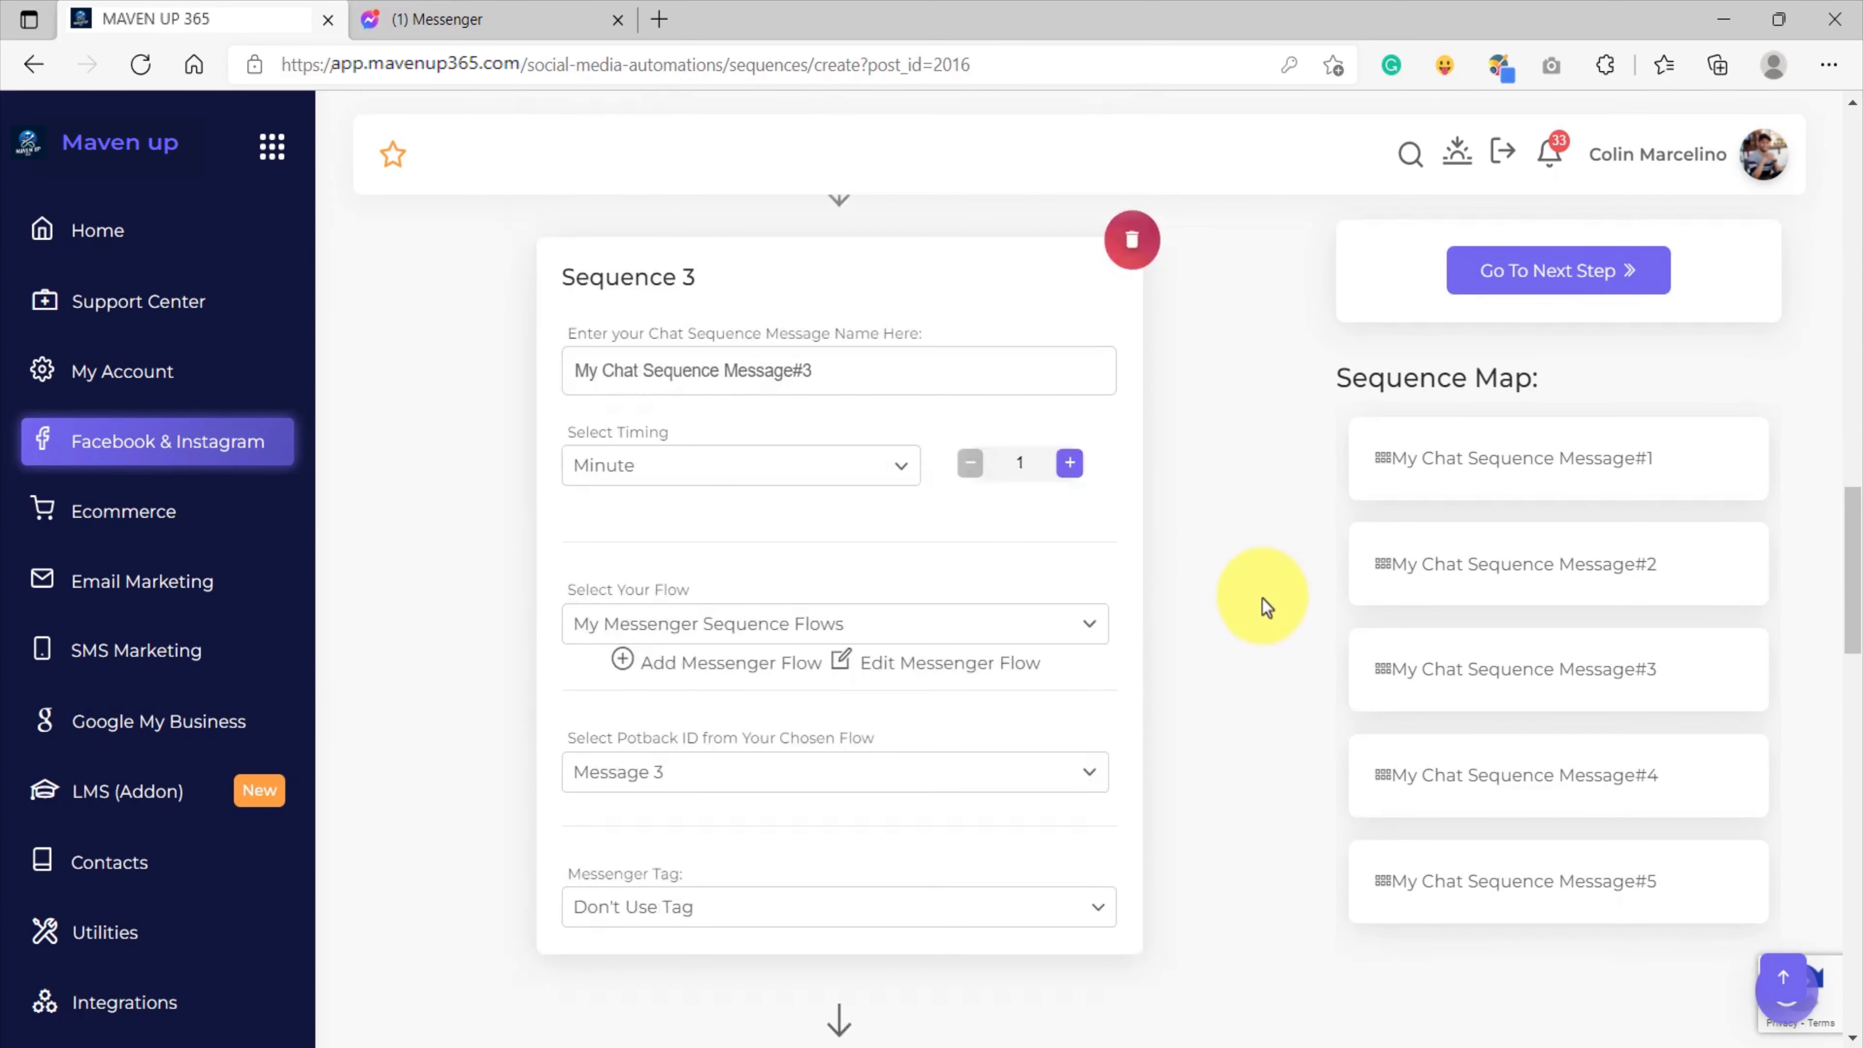
scroll(1265, 604, "down", 9)
scroll(1248, 595, "up", 3)
scroll(1281, 671, "down", 3)
scroll(1203, 653, "down", 8)
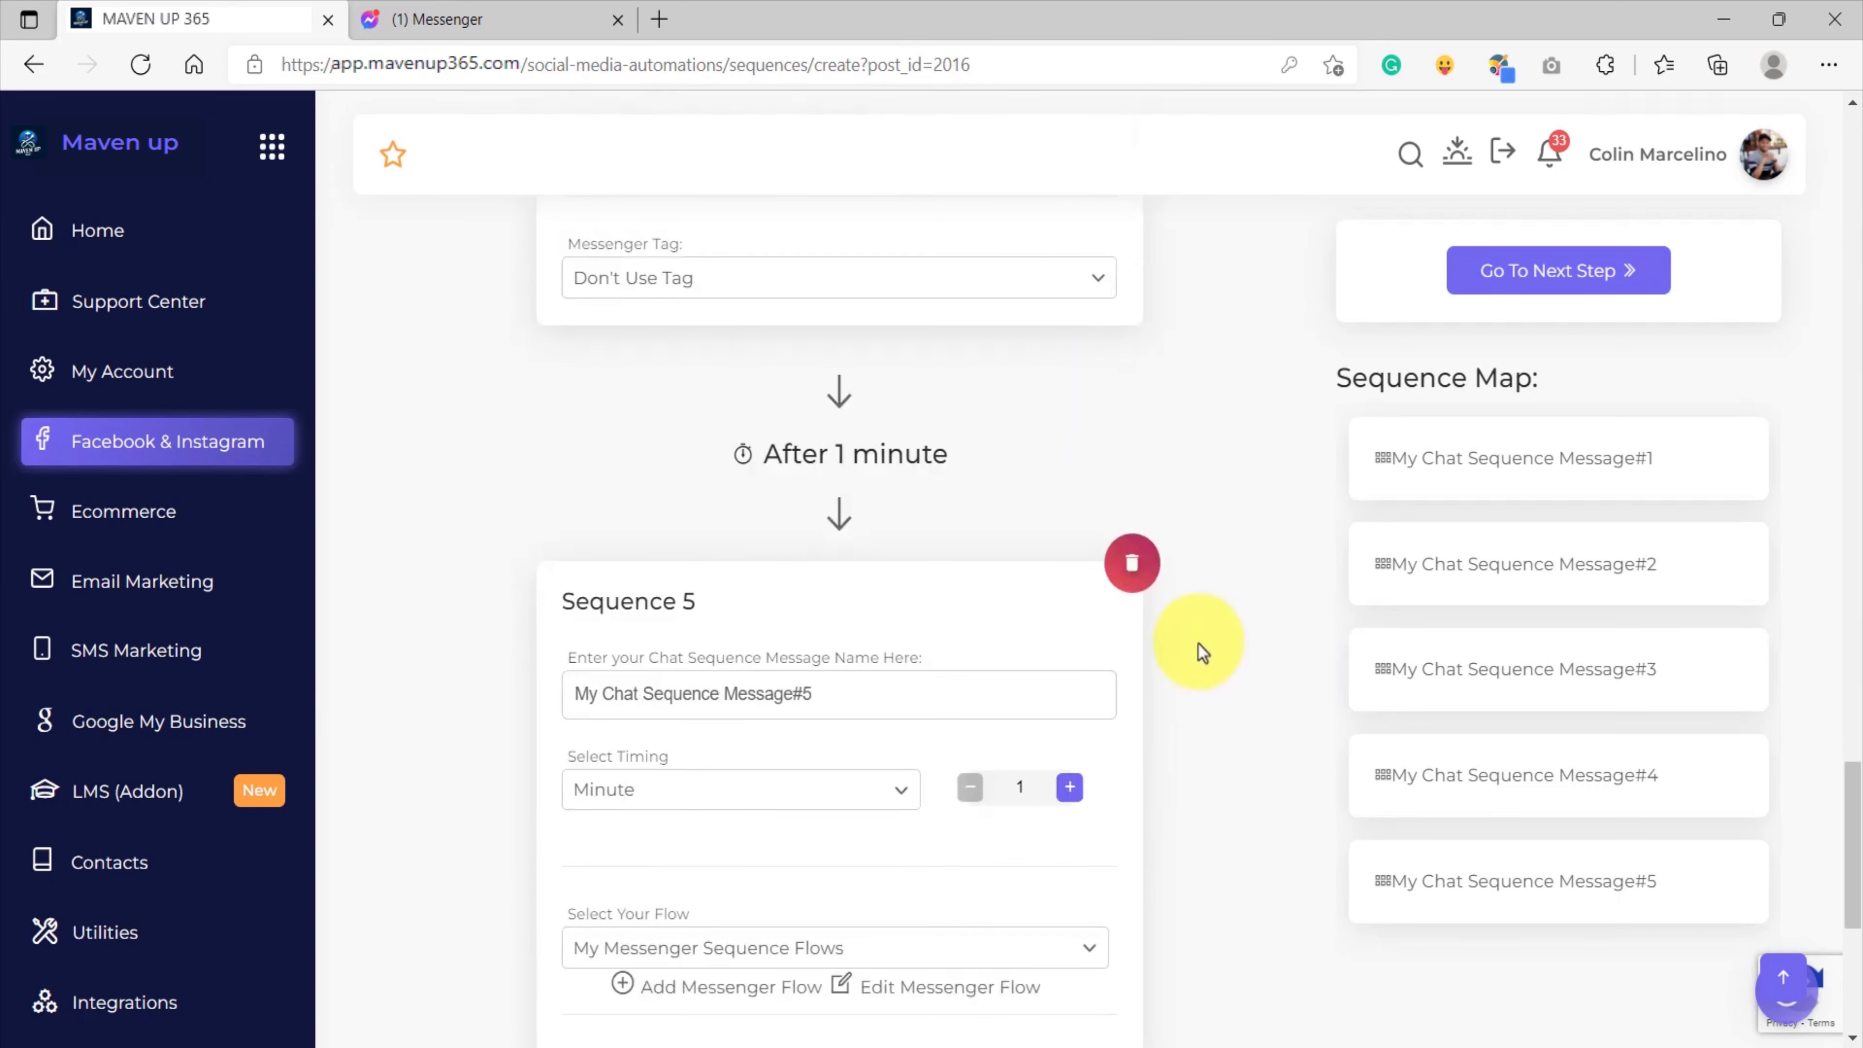
scroll(1203, 653, "down", 6)
scroll(1204, 653, "up", 20)
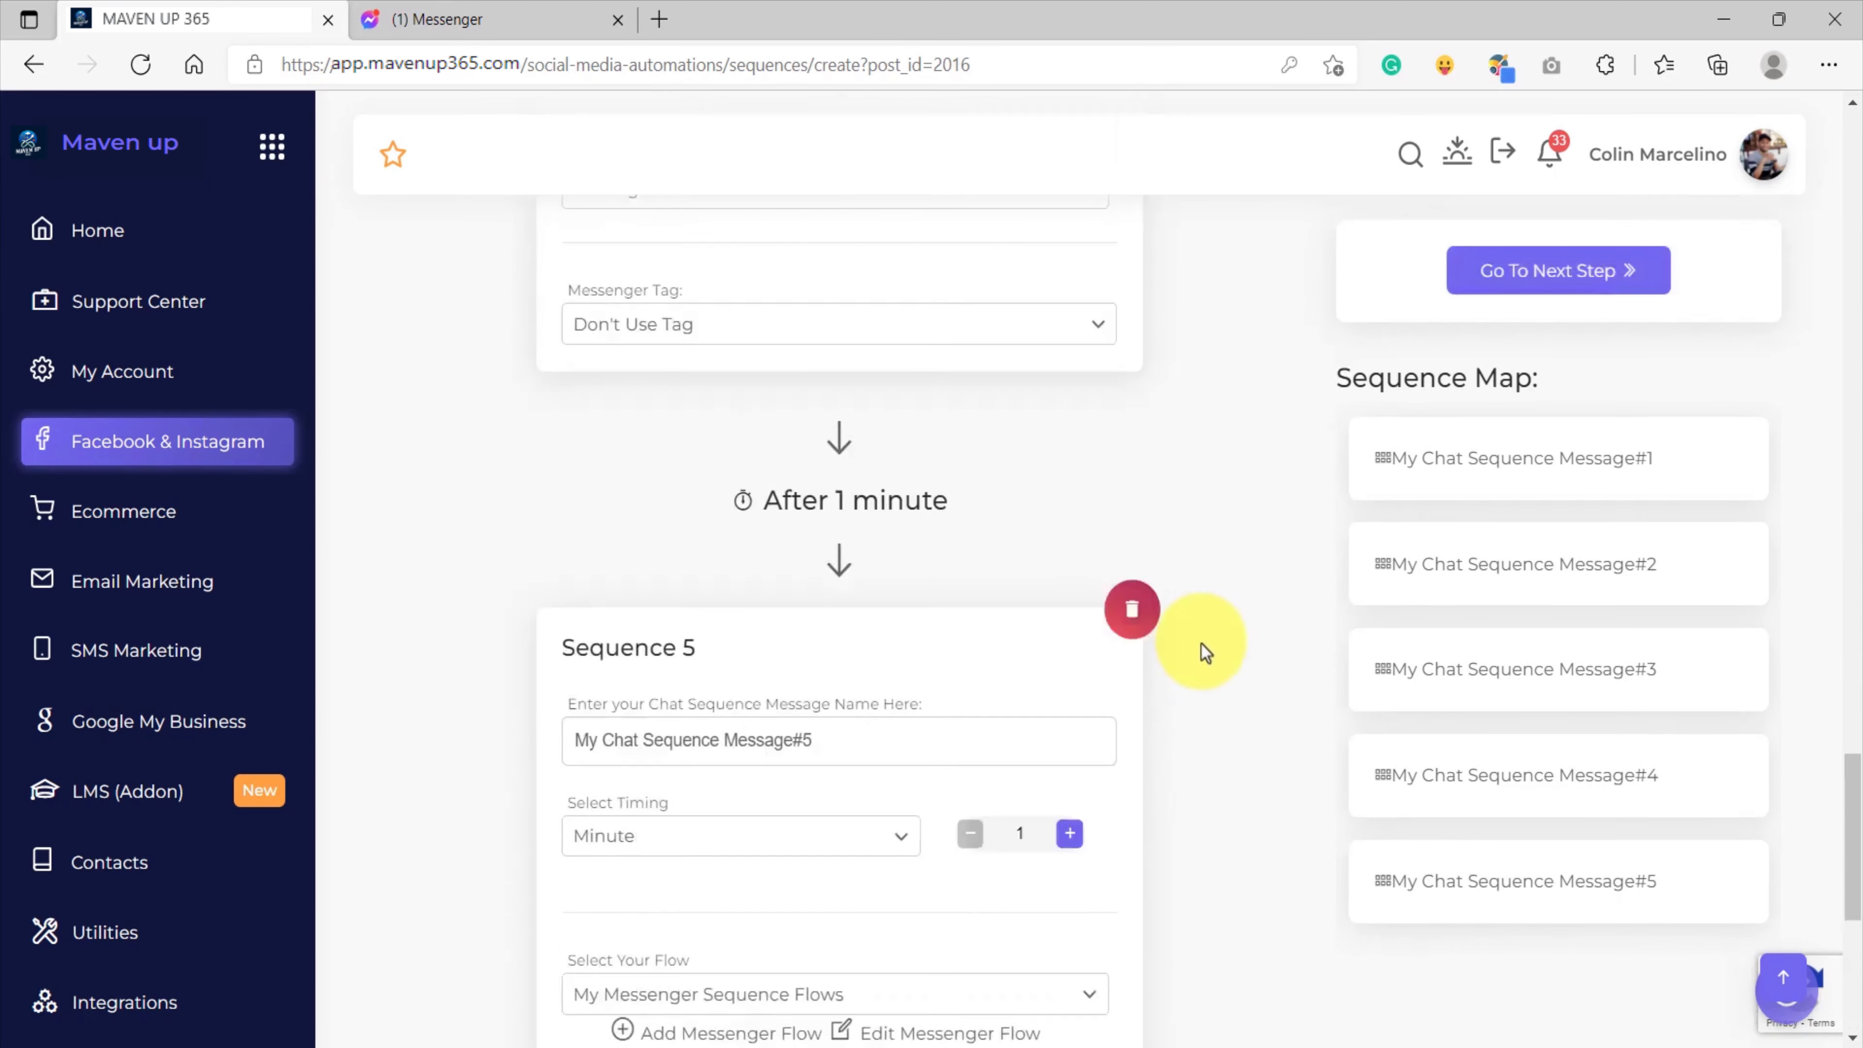
Examine the delays between consecutive messages across the whole chat sequence.
scroll(1206, 651, "up", 10)
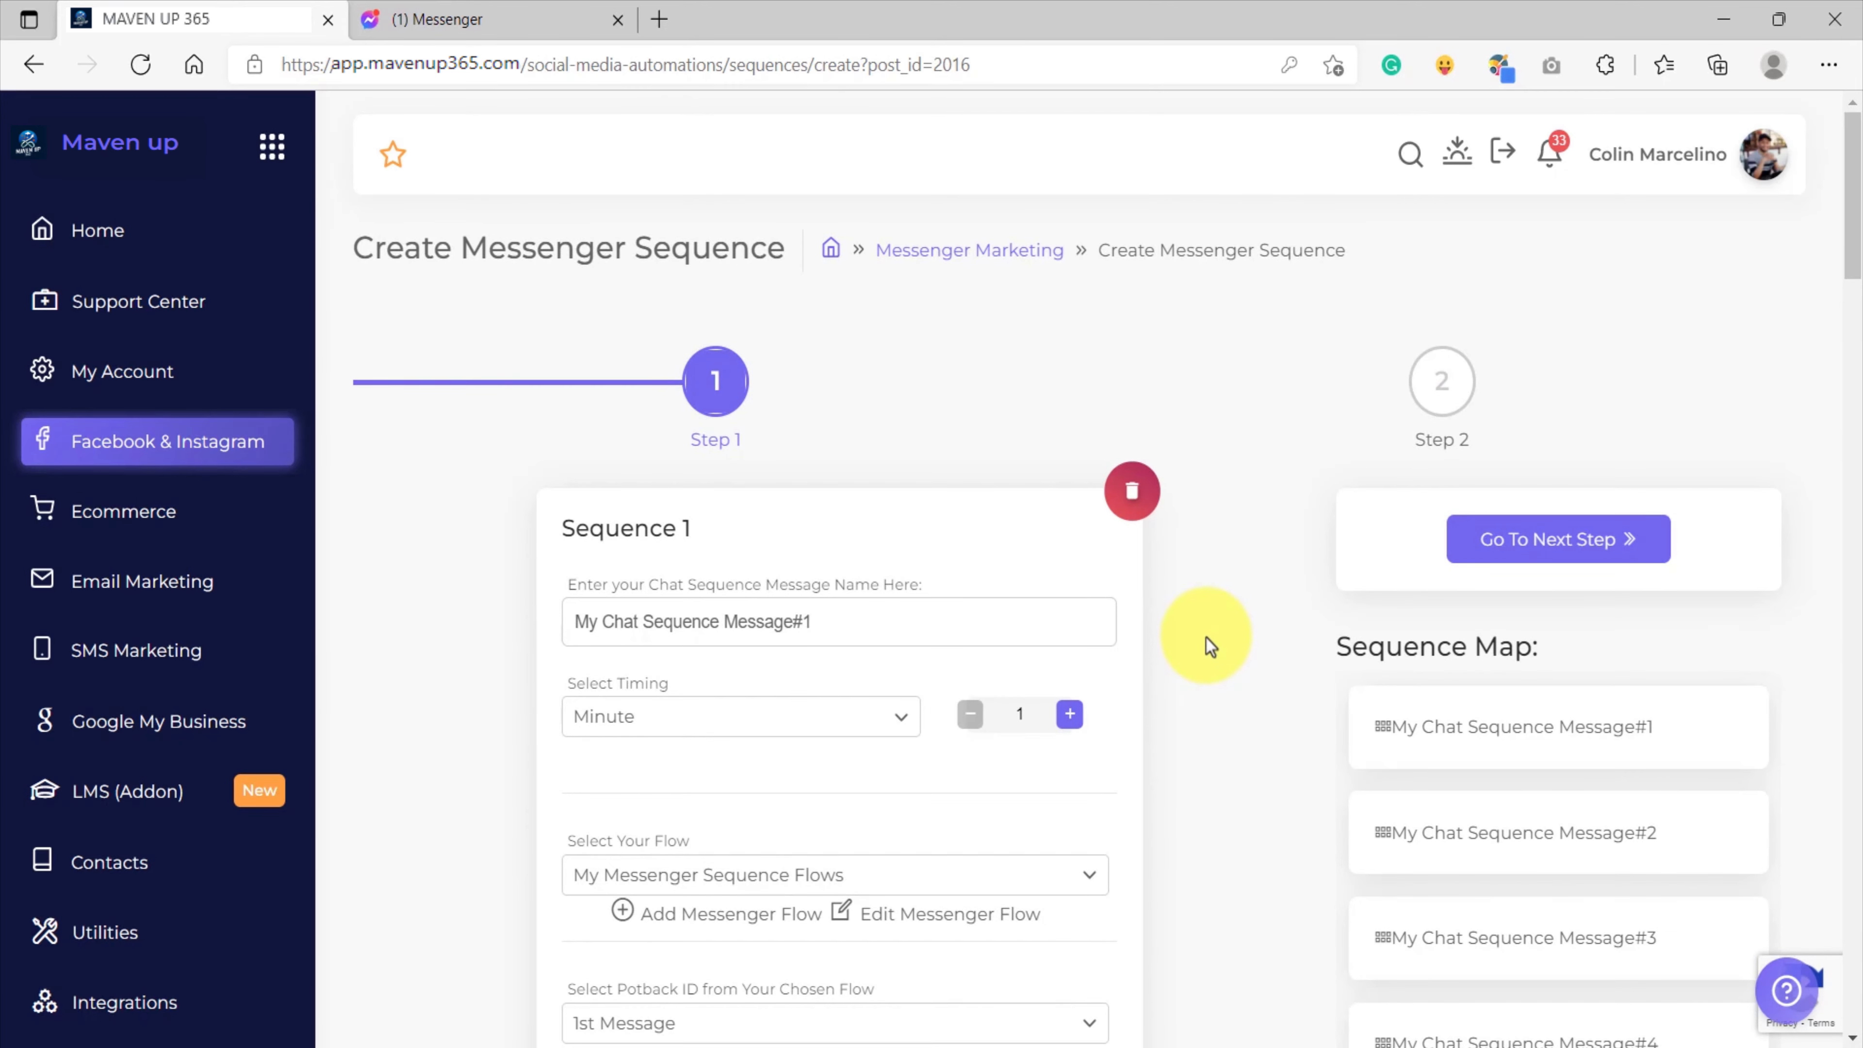
scroll(1209, 660, "down", 20)
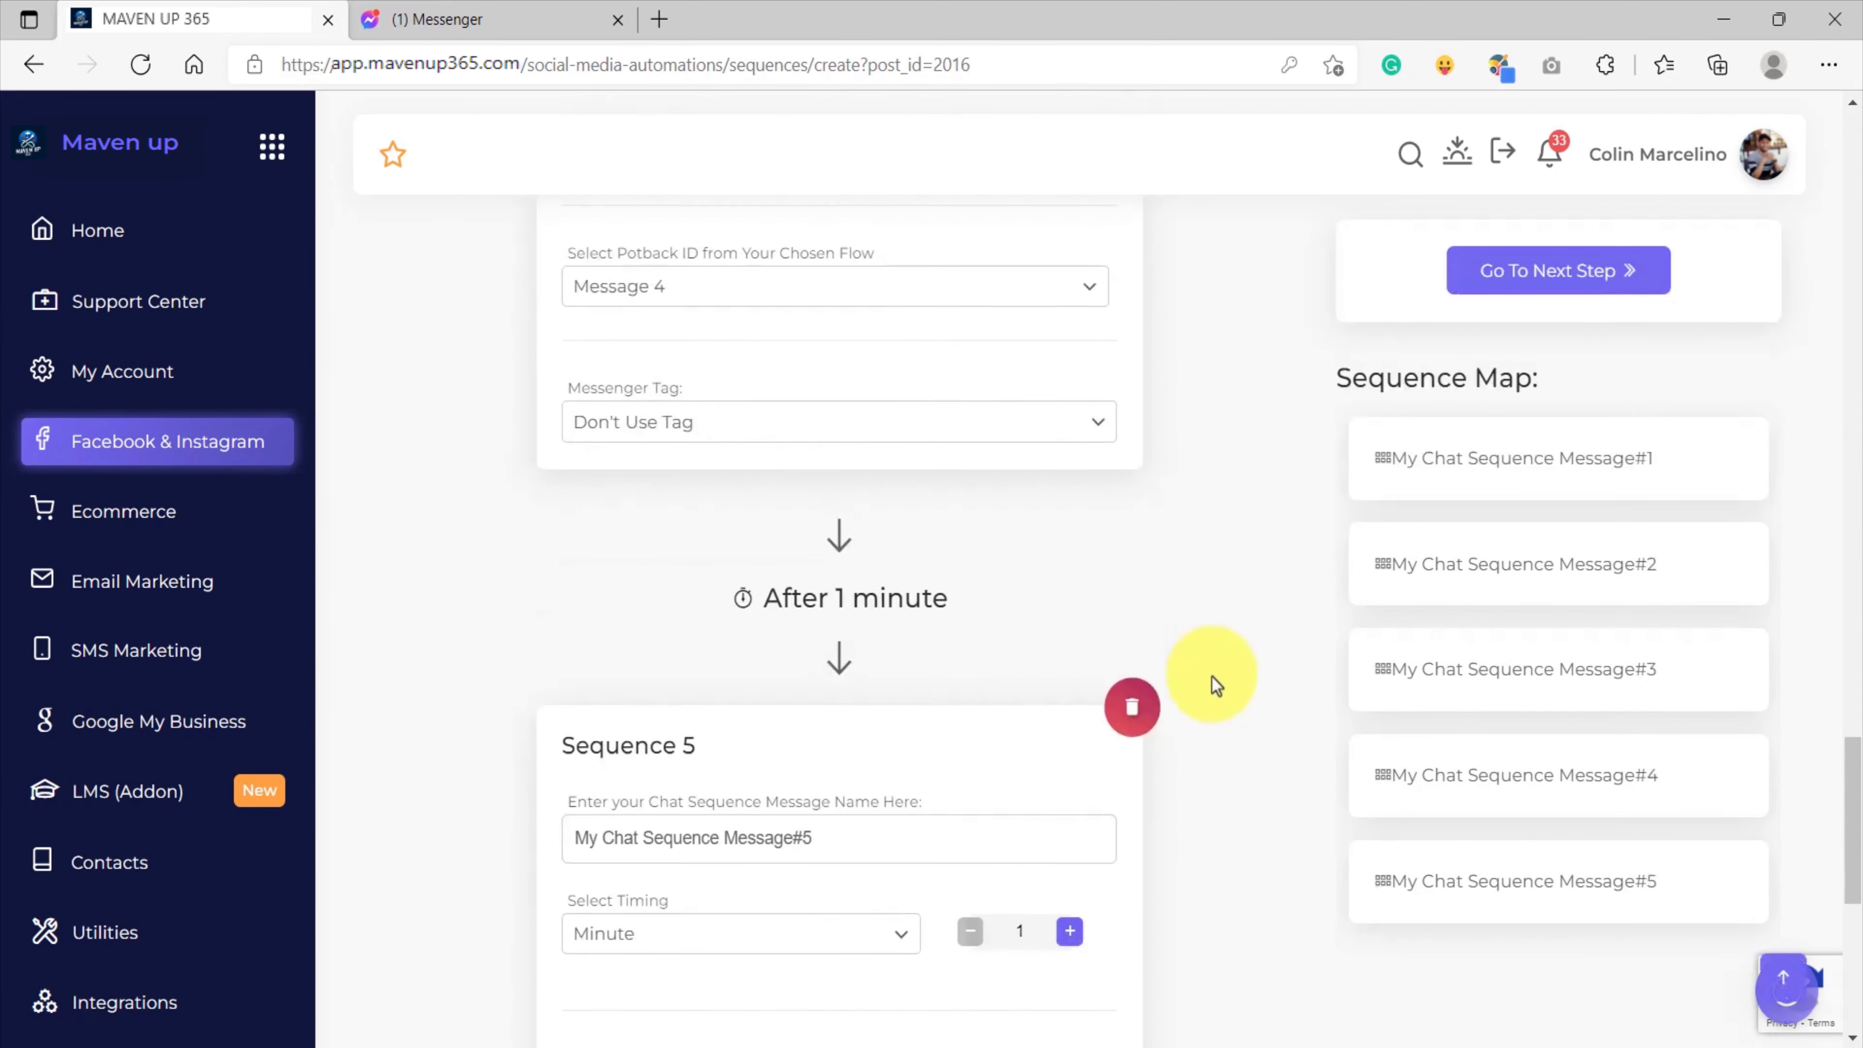
scroll(1214, 686, "up", 20)
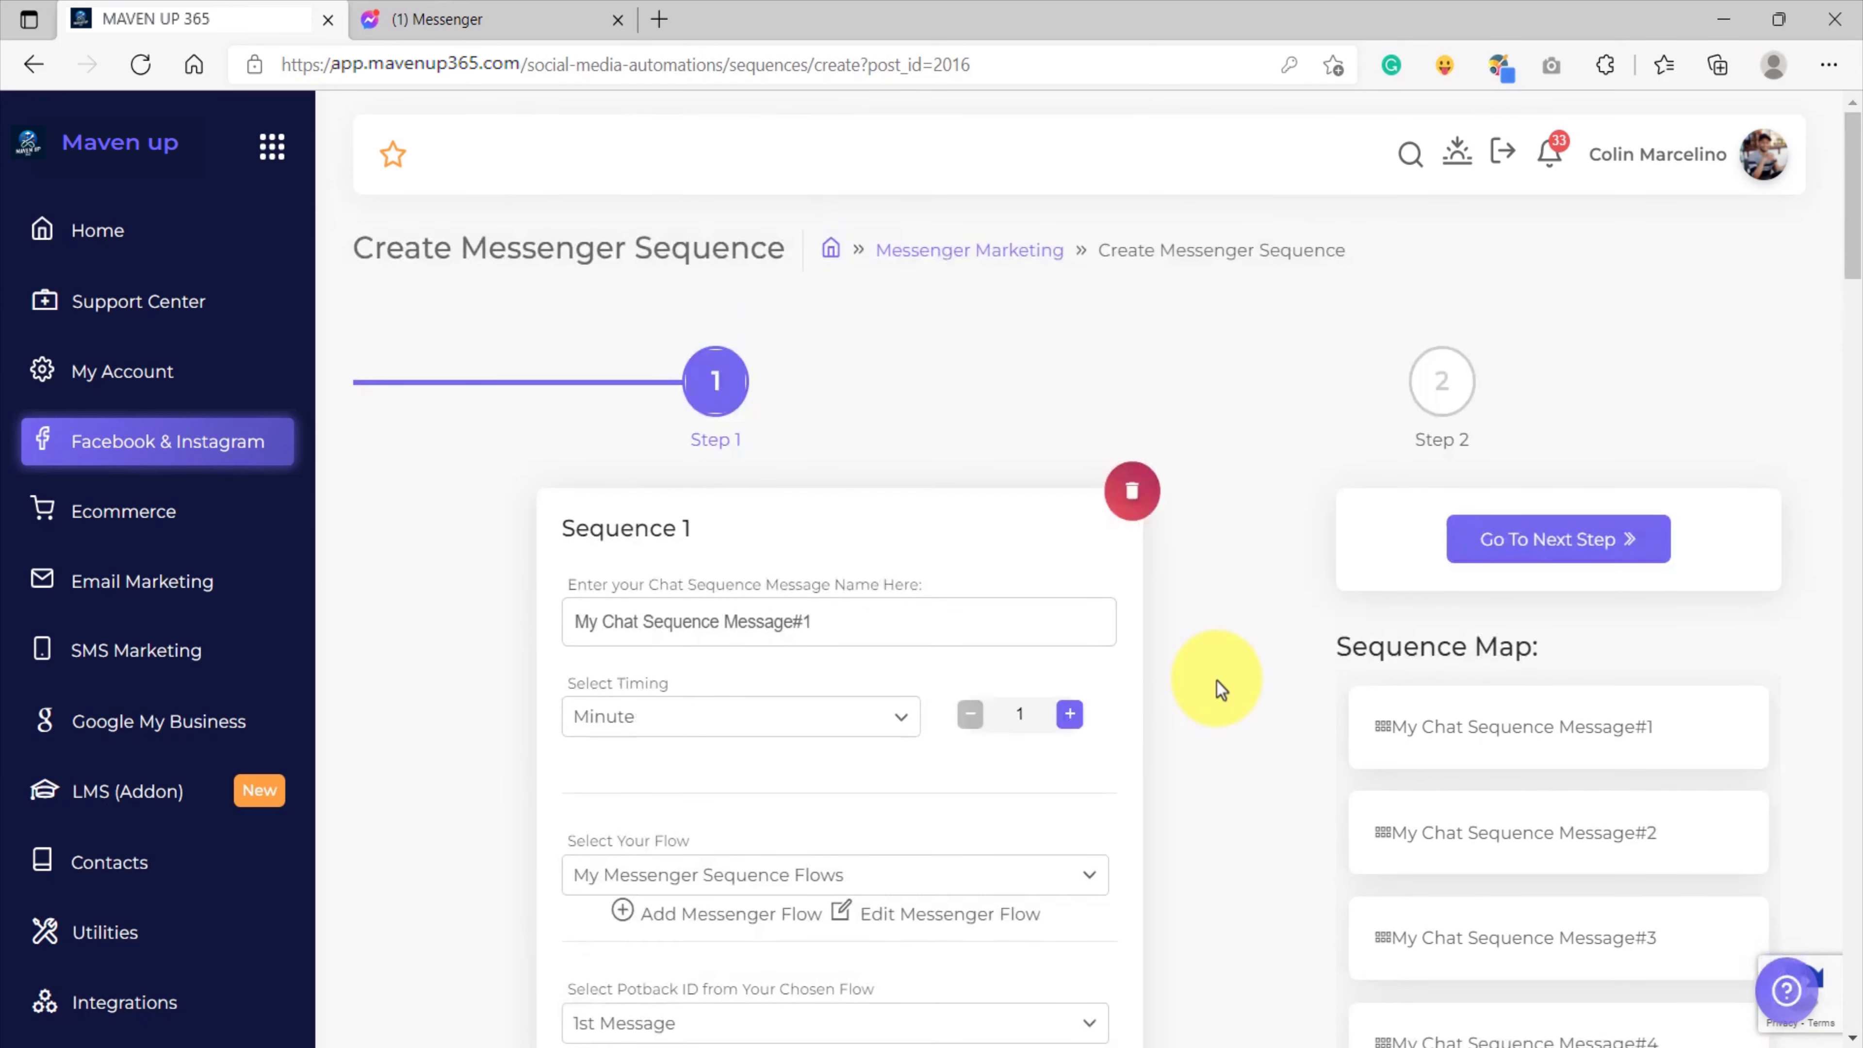
scroll(1207, 686, "down", 10)
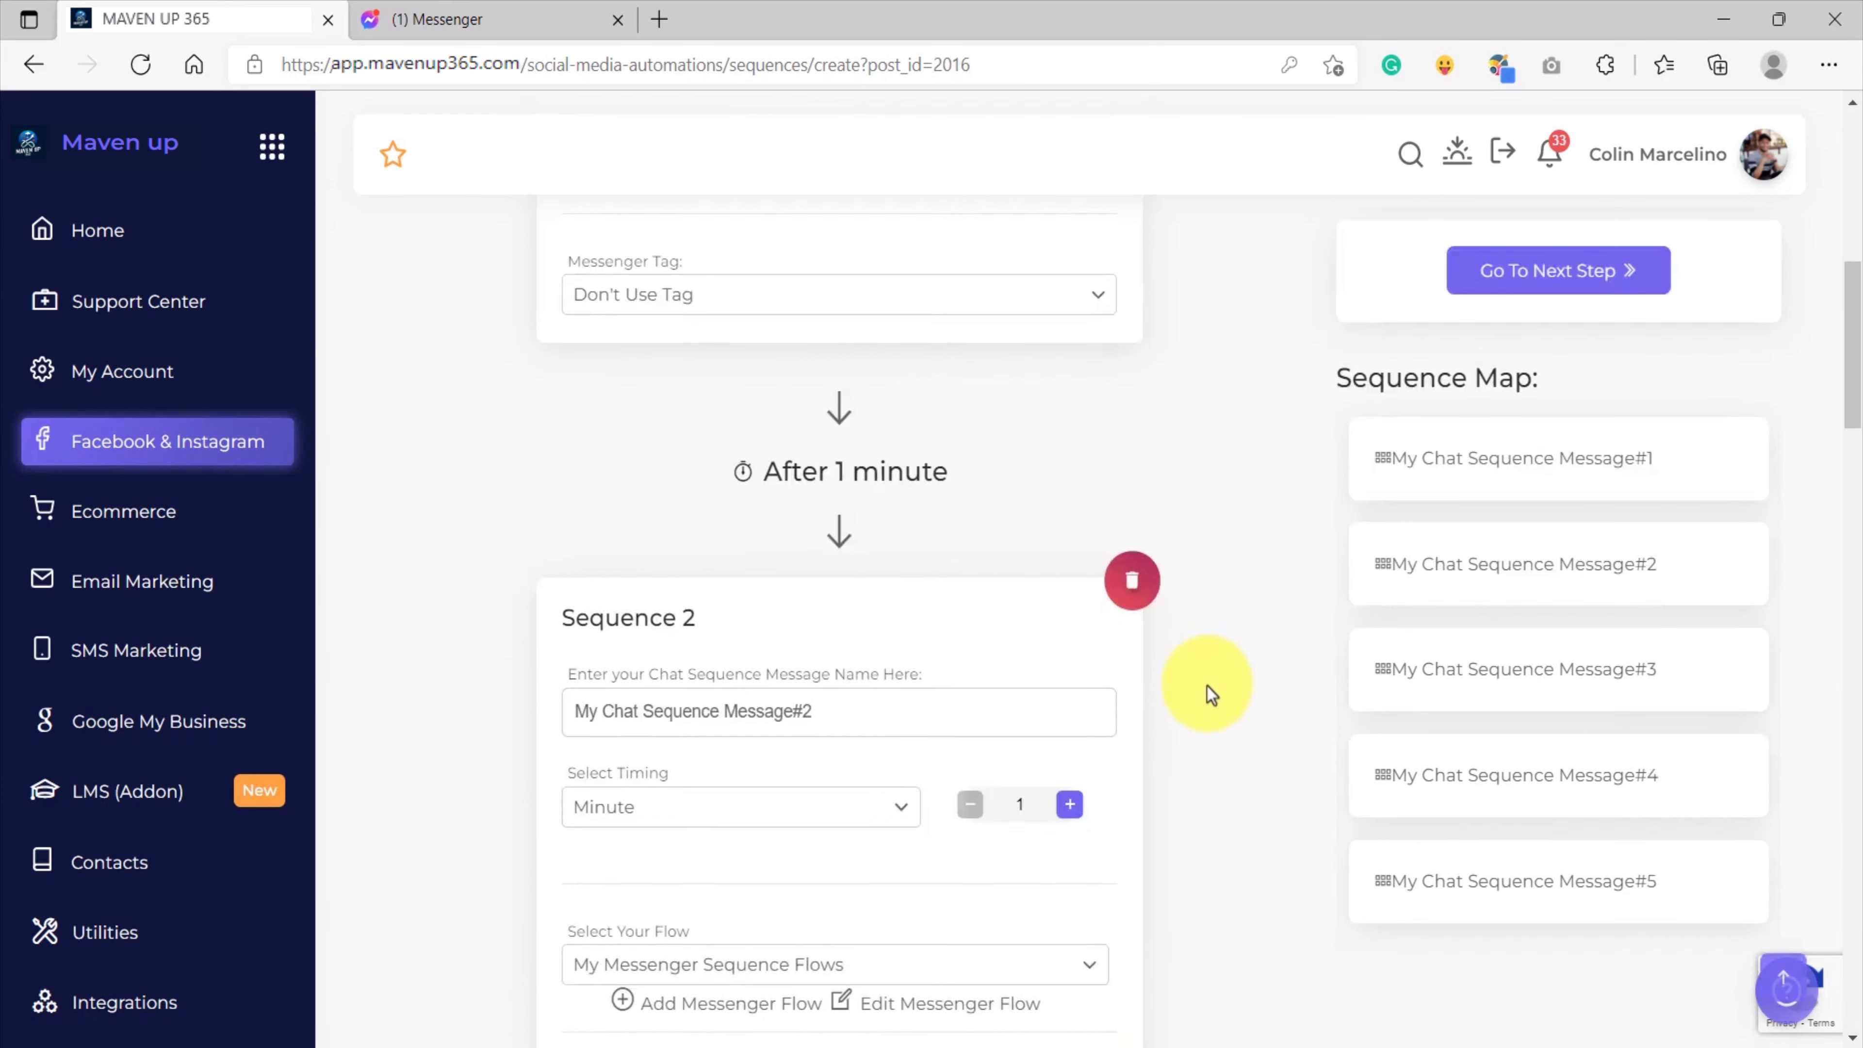
scroll(1085, 687, "up", 5)
scroll(998, 697, "down", 5)
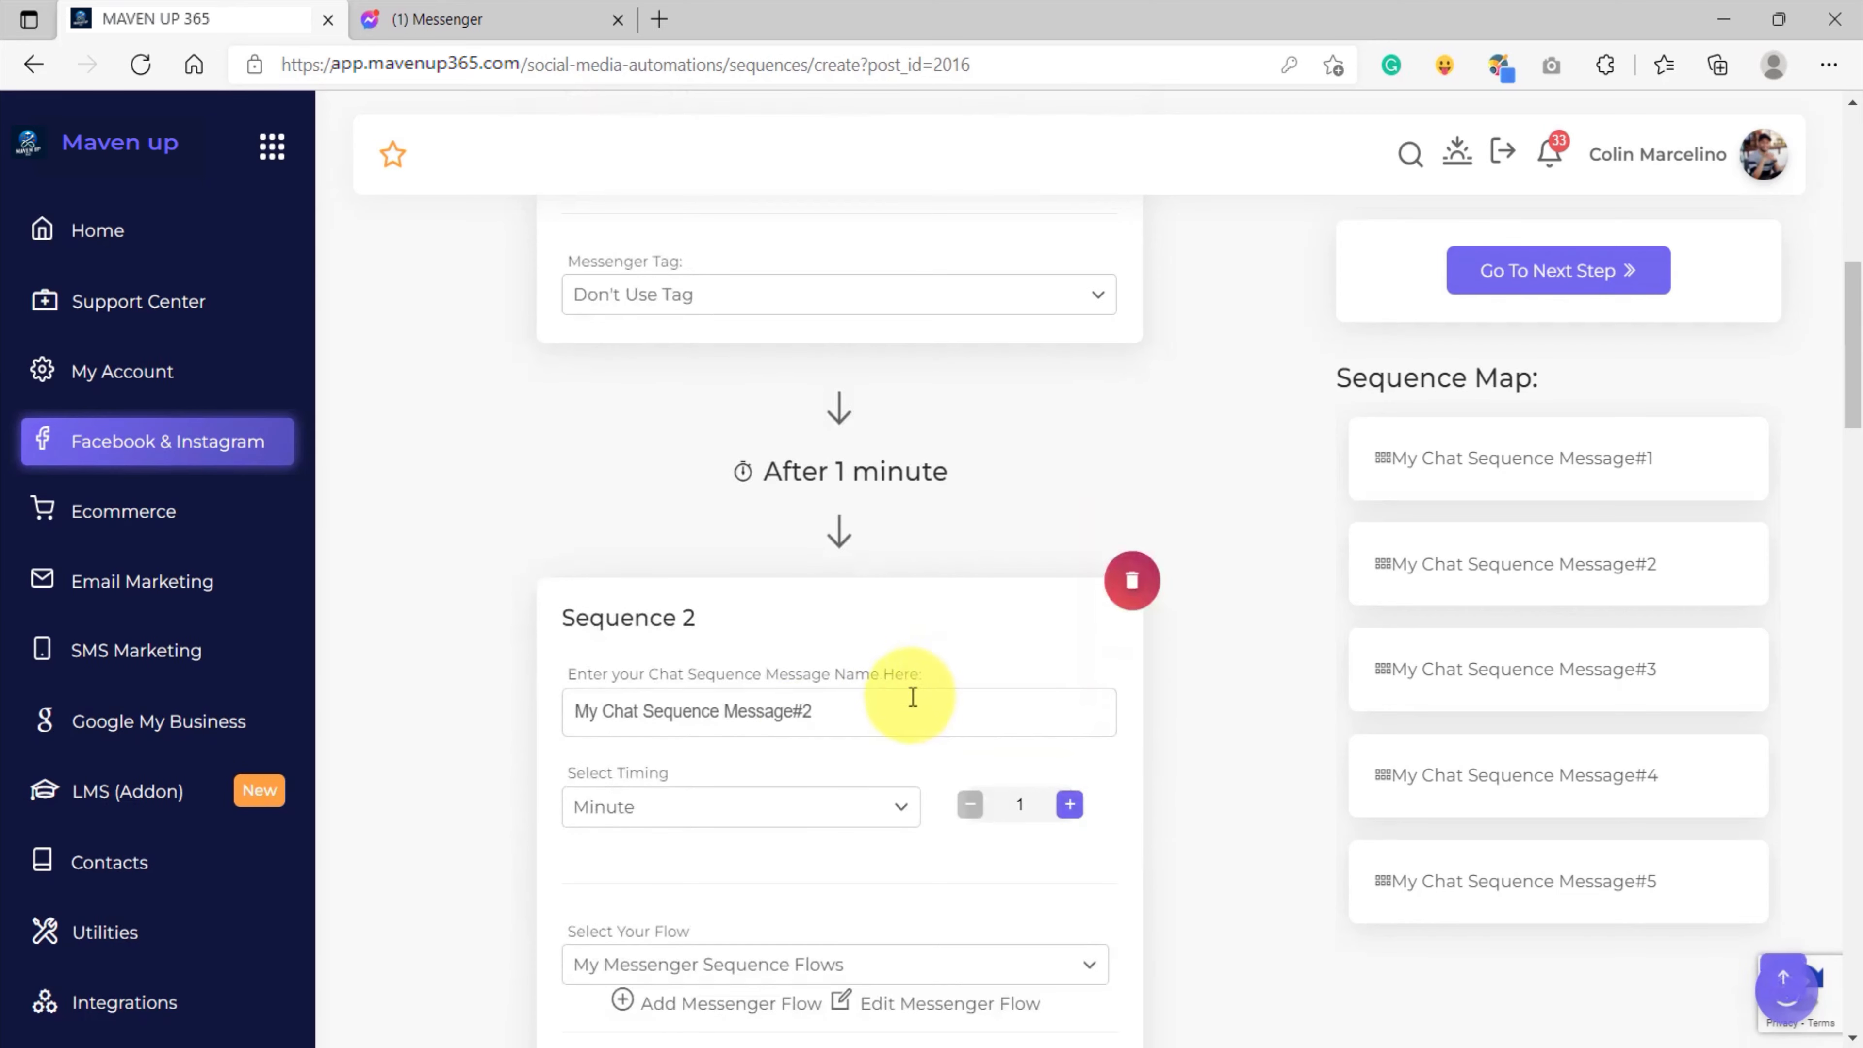
scroll(763, 815, "down", 20)
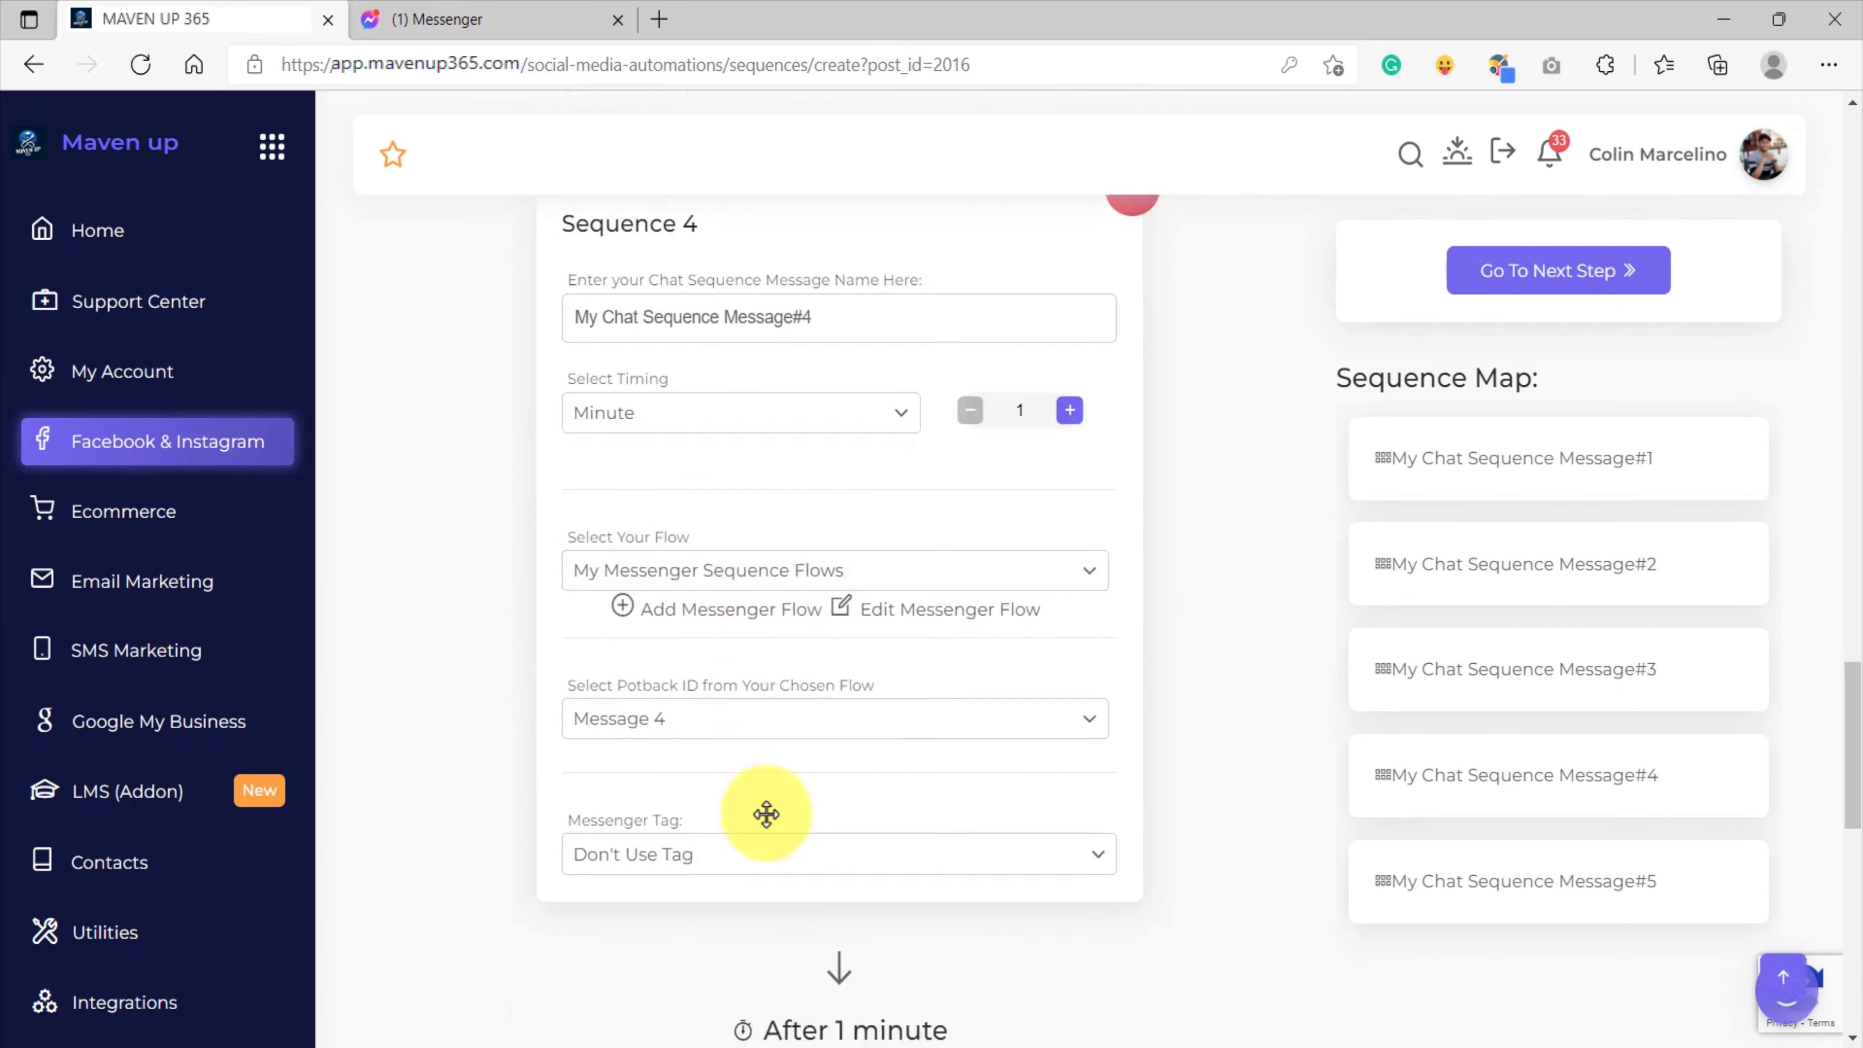
Proceed to Step 2 of the sequence setup and save the Follow-up Sequence, closing the confirmation.
scroll(1505, 616, "up", 20)
left_click(1549, 547)
left_click(1673, 821)
left_click(926, 742)
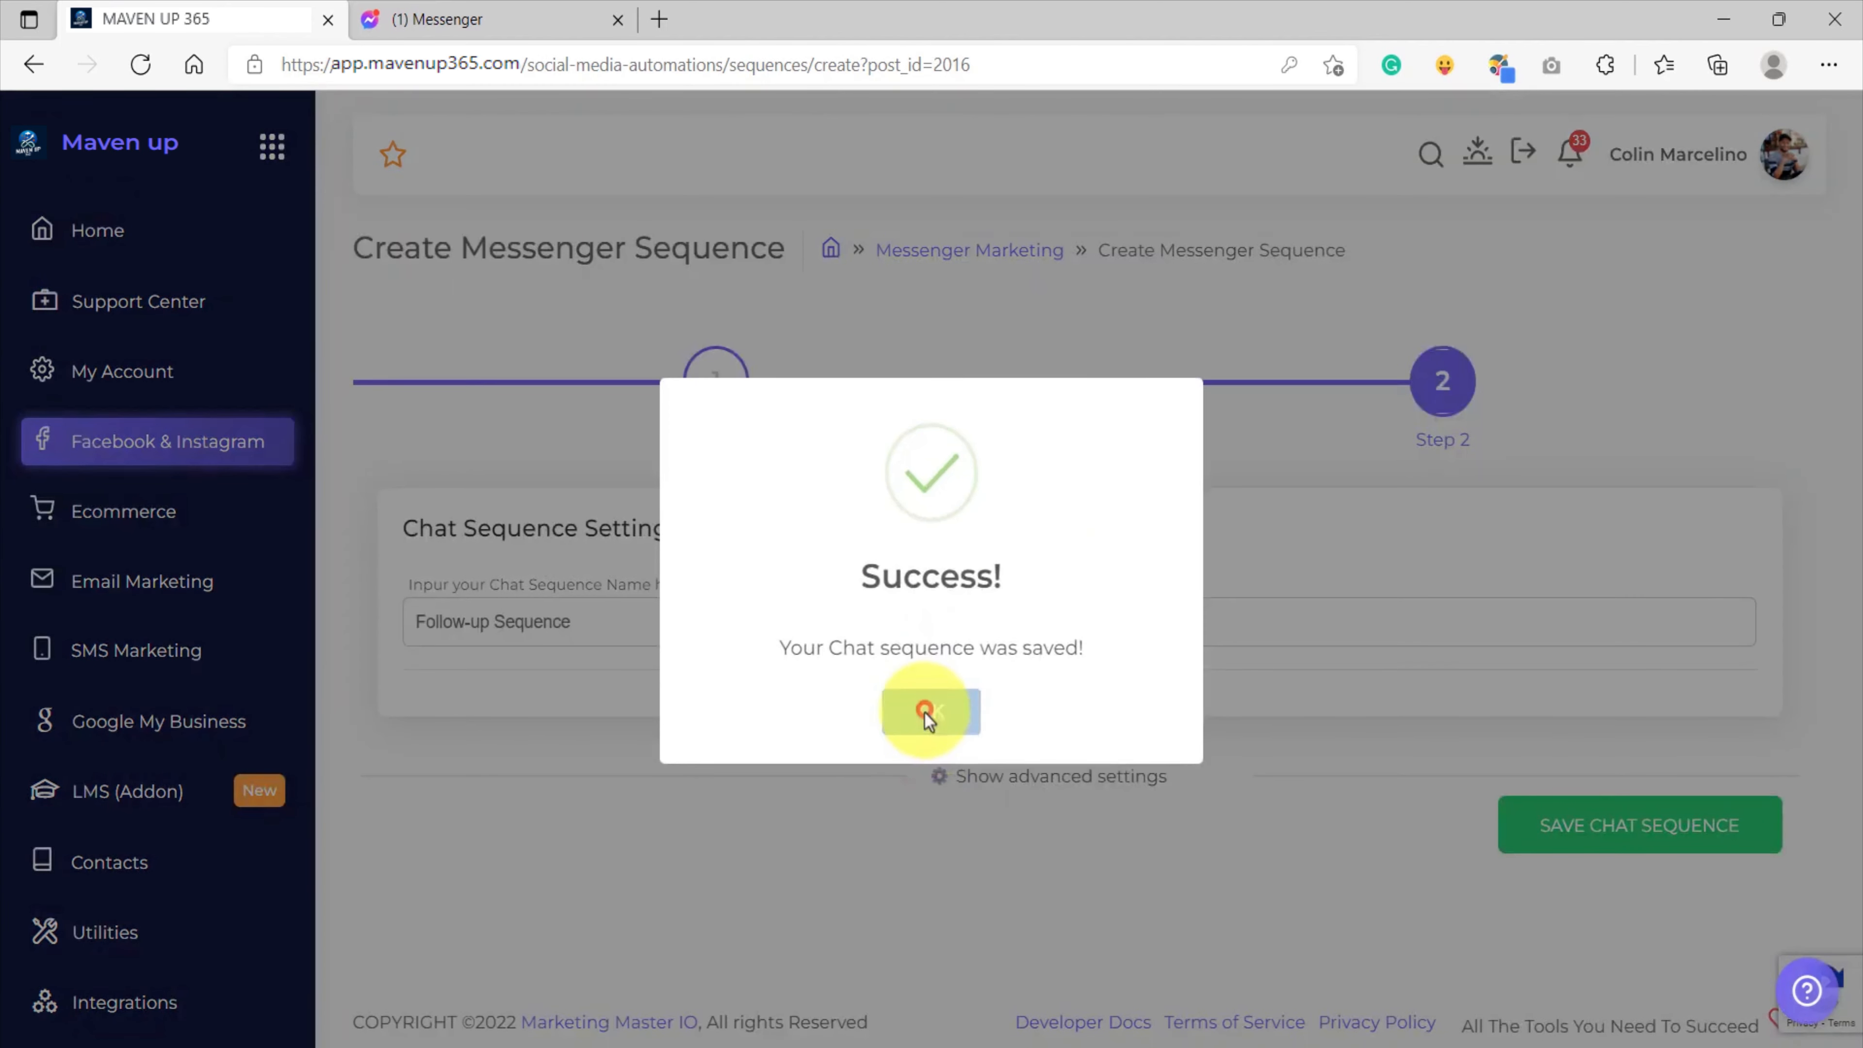
left_click(925, 711)
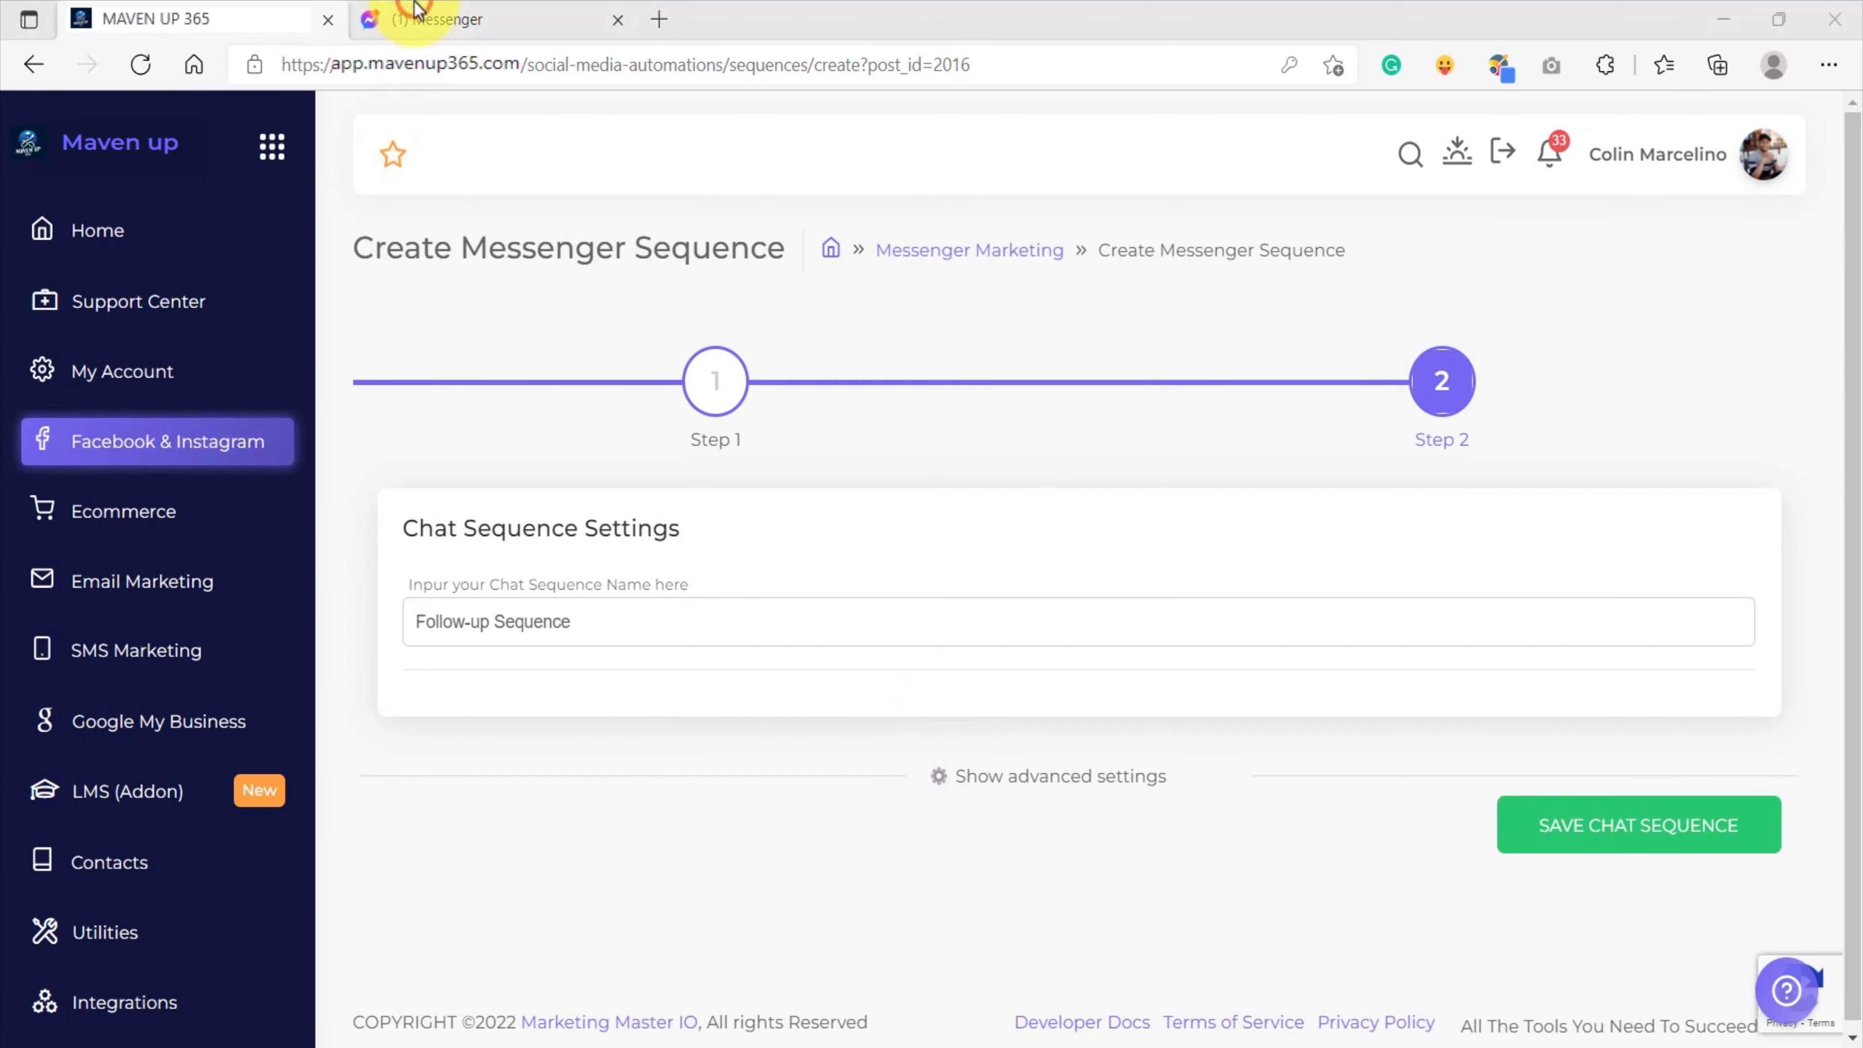
Switch to Messenger, send "sequence" to Chucks Burger, and subscribe to the chat sequence again.
left_click(429, 19)
type("sequence")
key("Return")
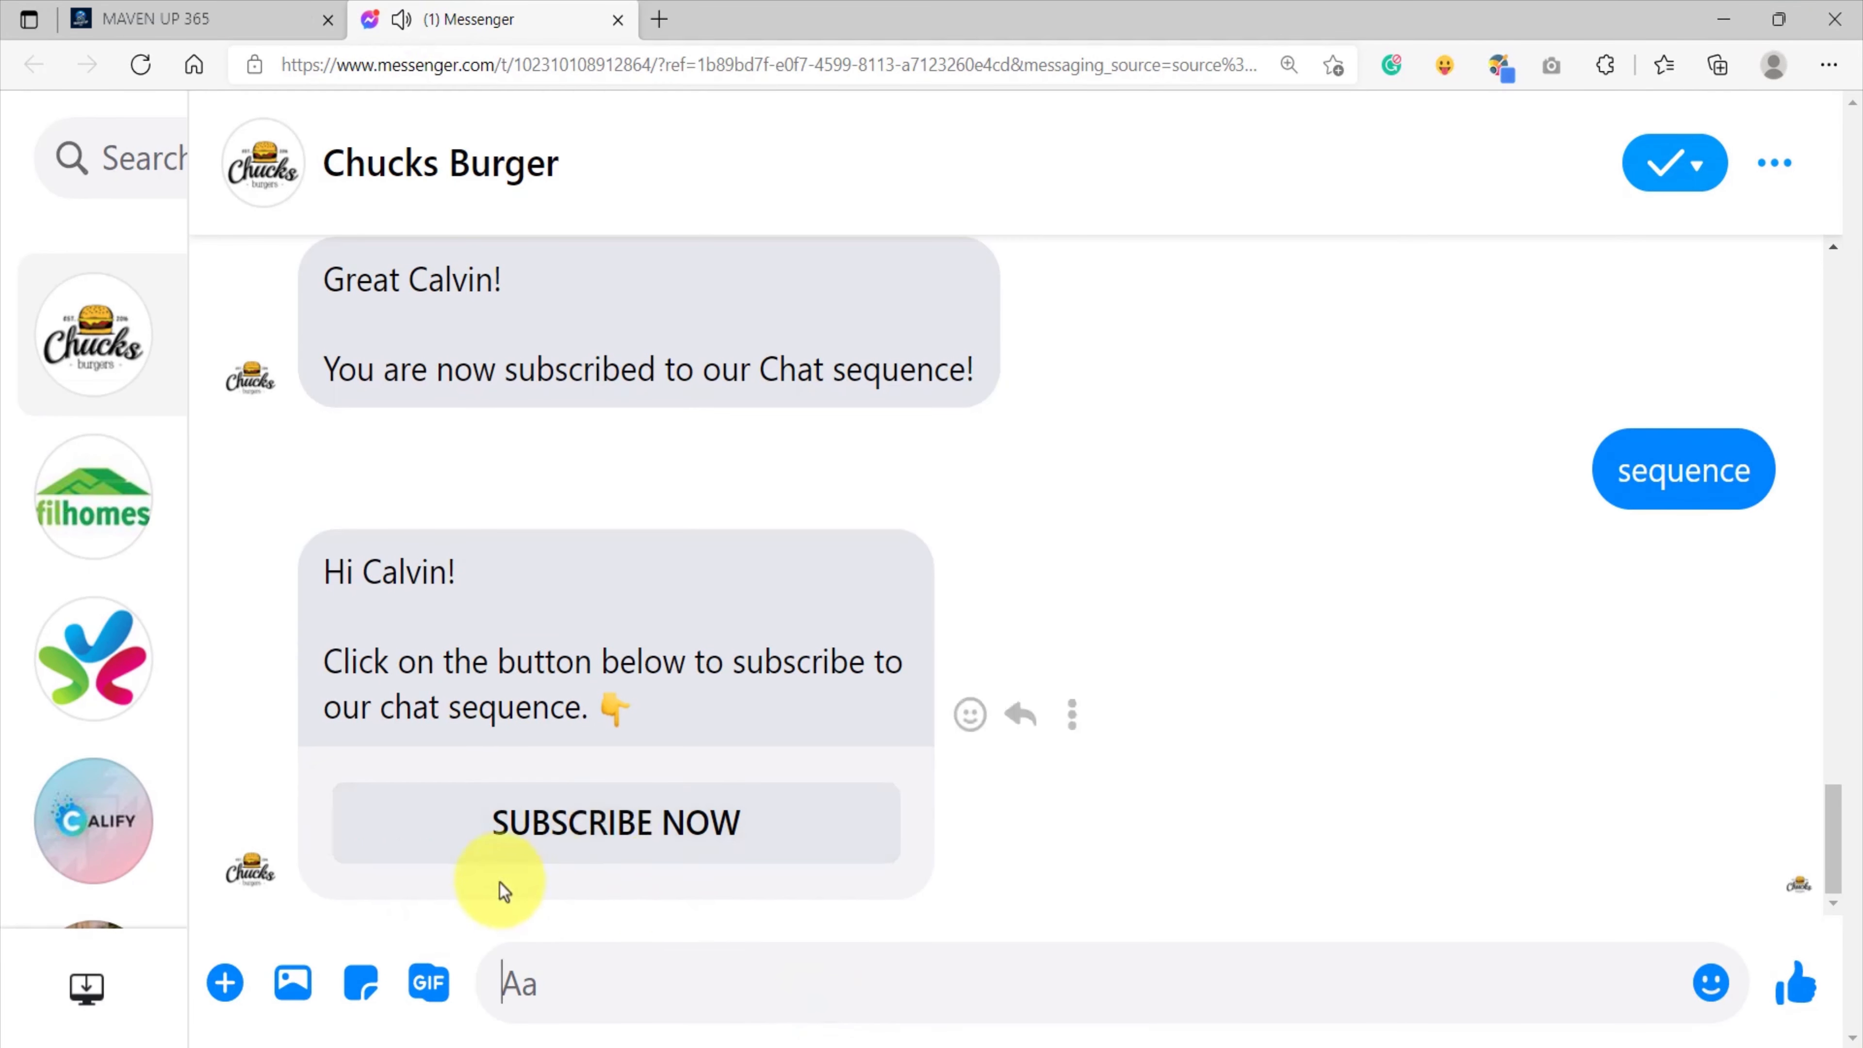
left_click(601, 823)
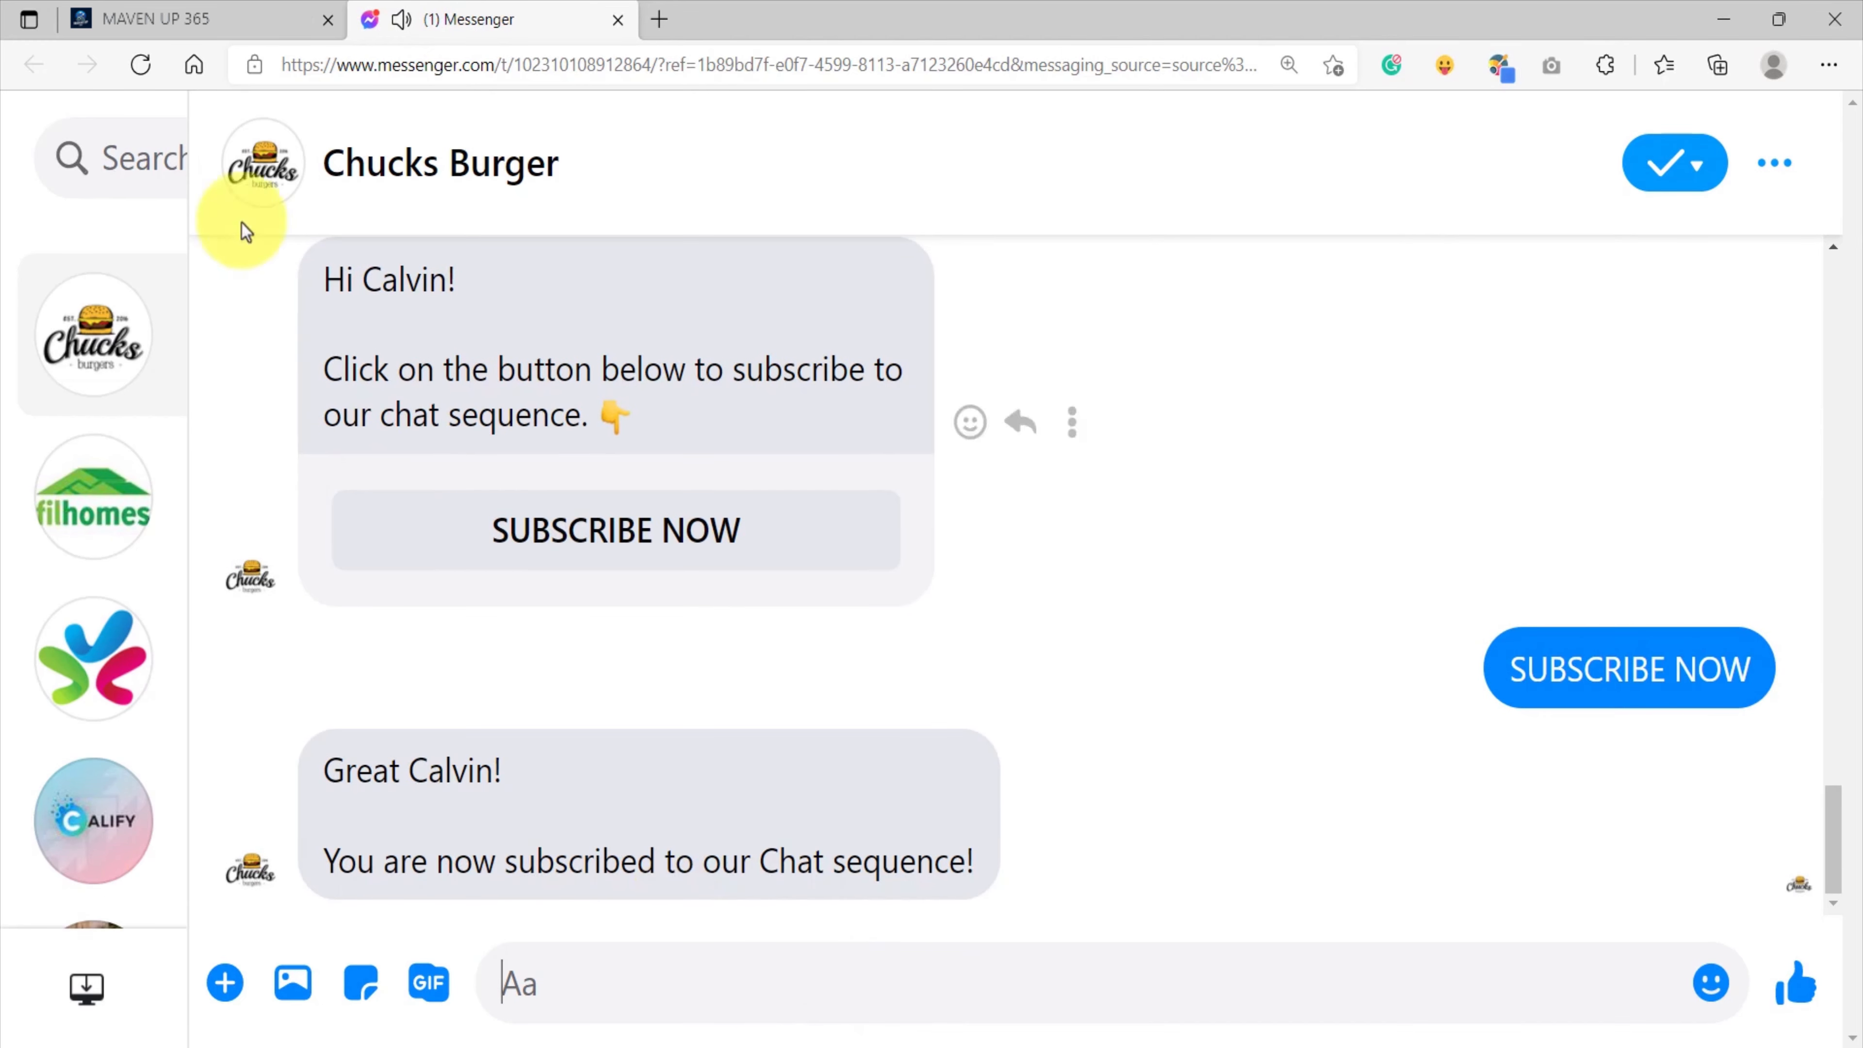
Switch back to MAVEN UP 365 and check the first message's schedule in the Follow-up Sequence's activity report.
left_click(158, 18)
left_click(155, 447)
left_click(741, 577)
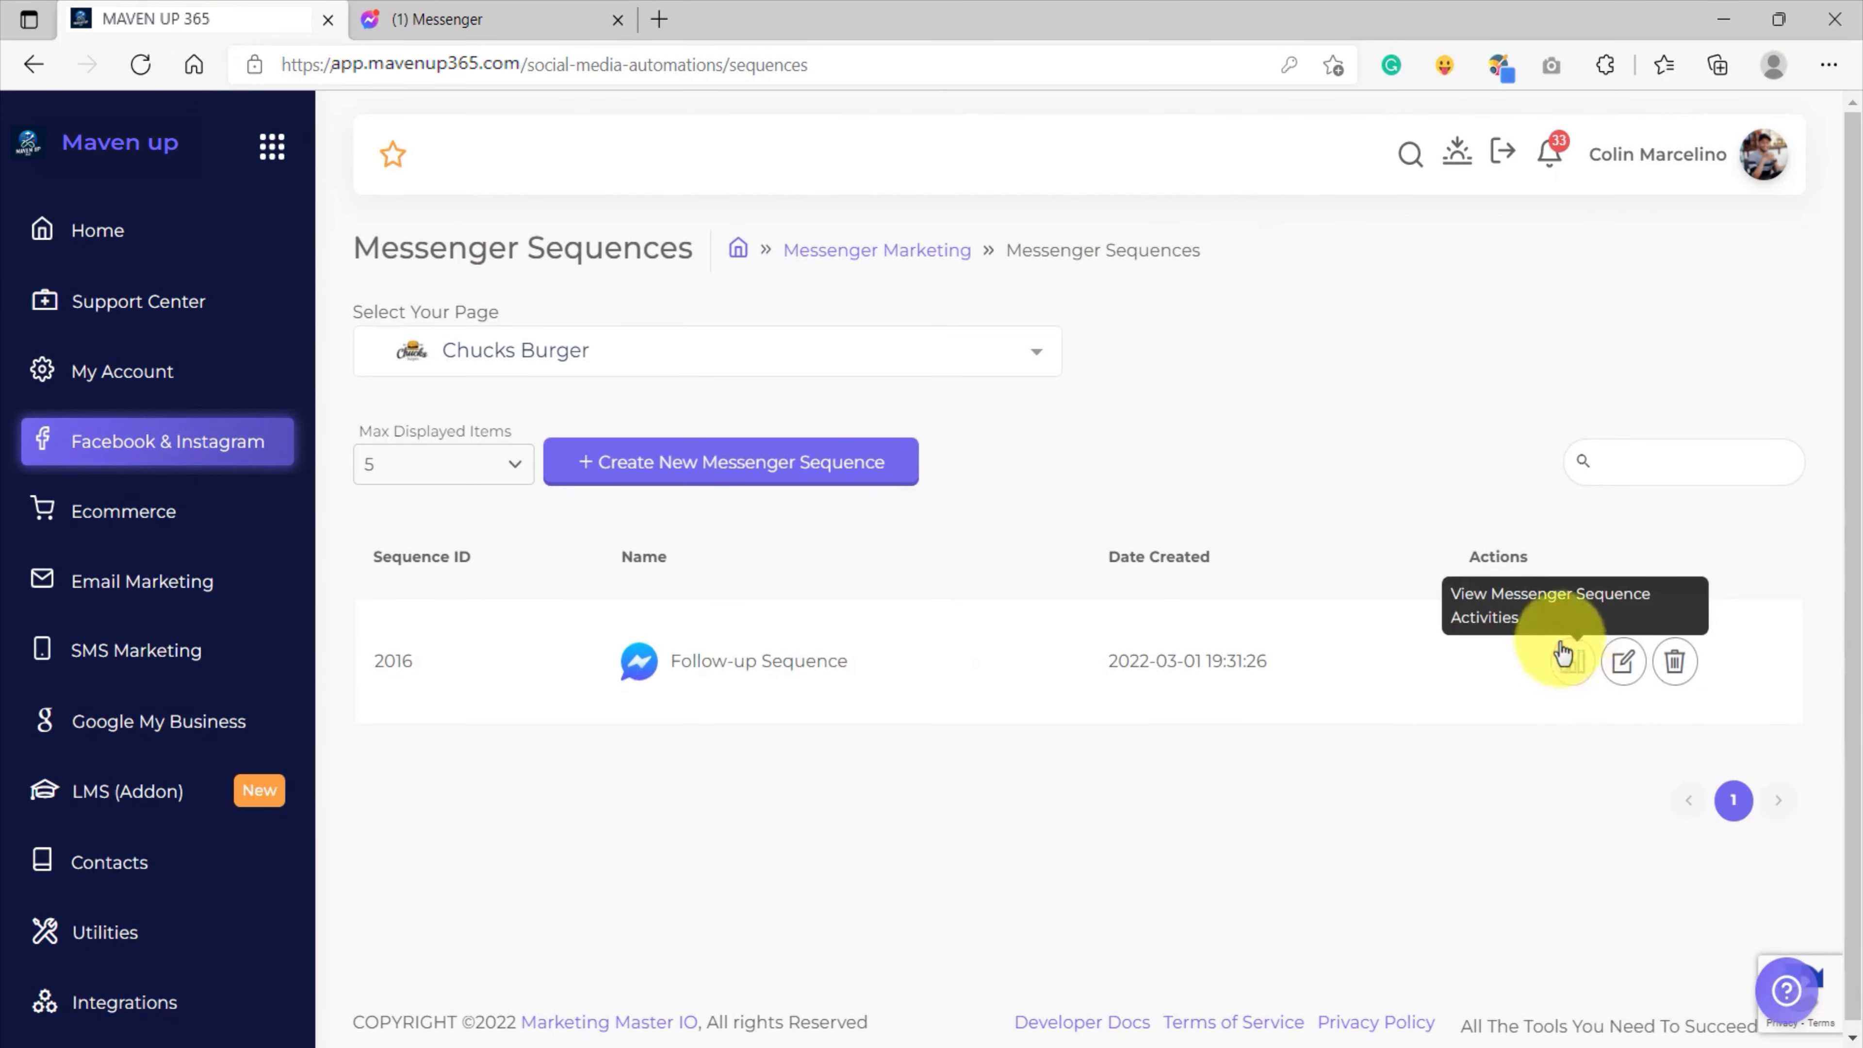
left_click(1574, 665)
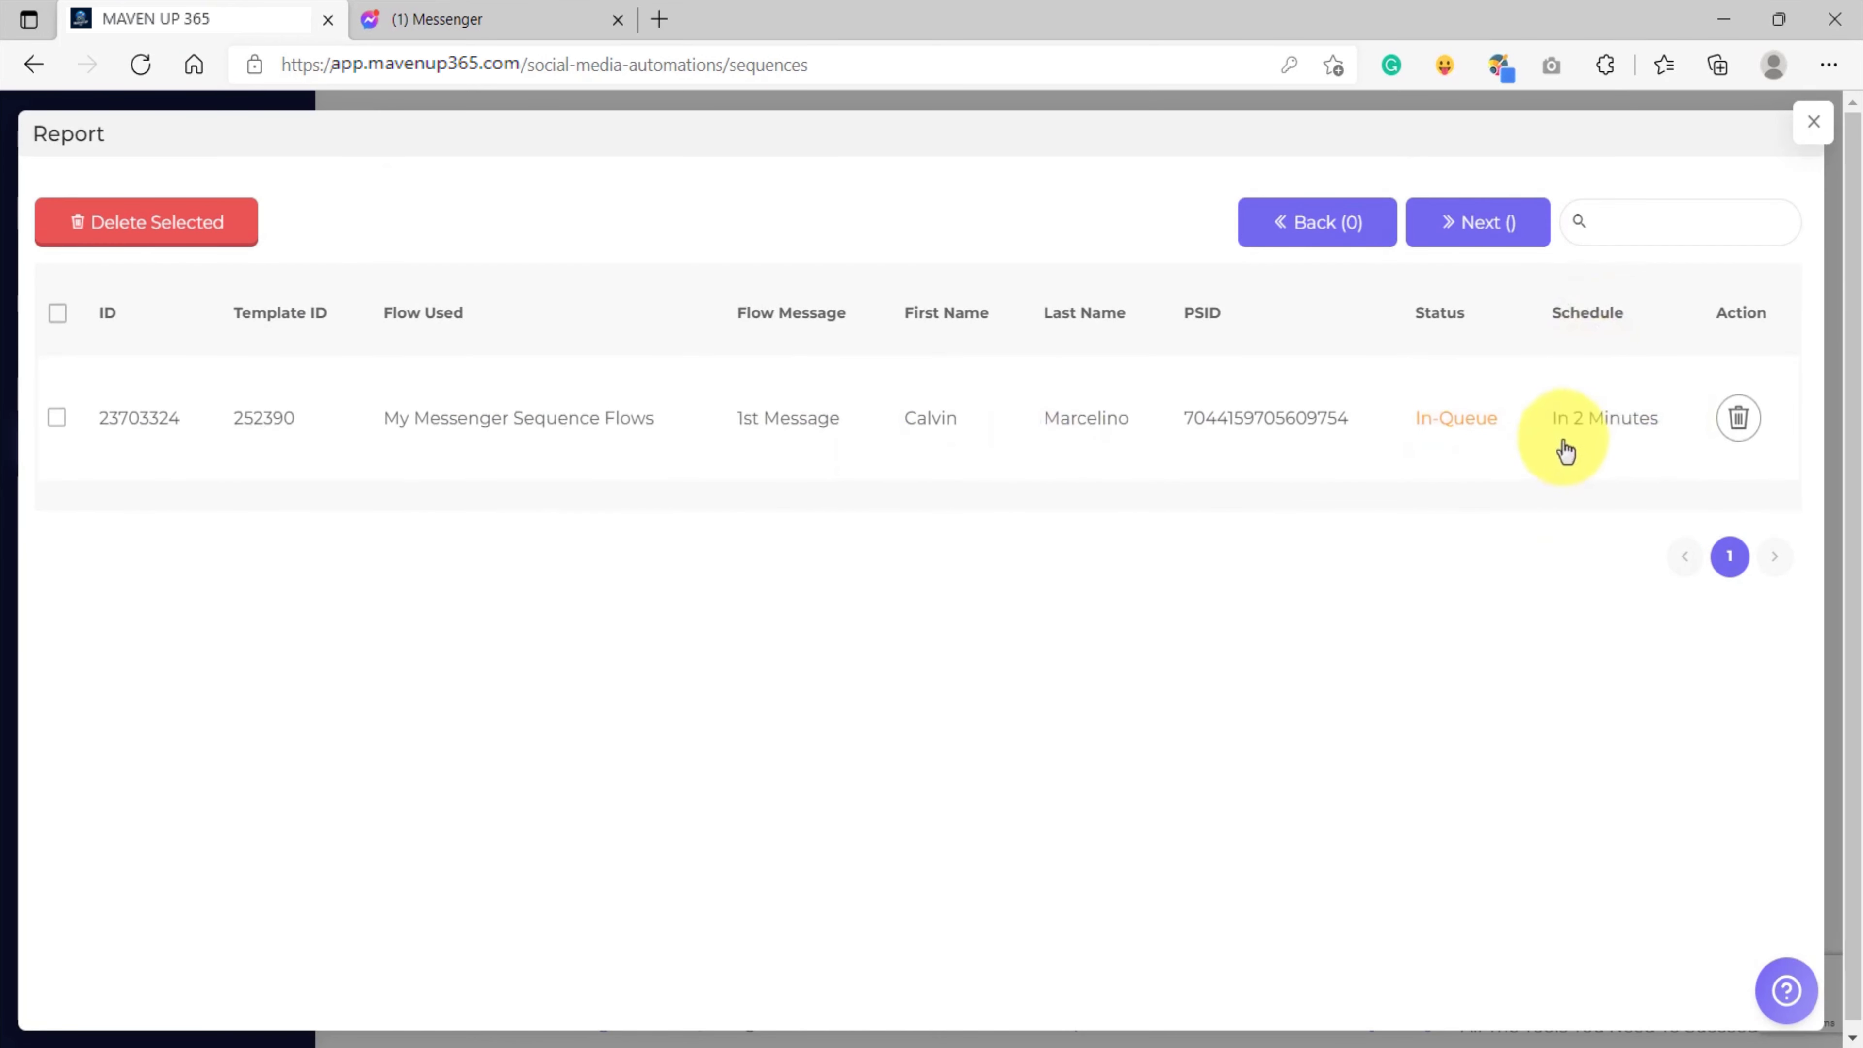
left_click_drag(1544, 430, 1661, 440)
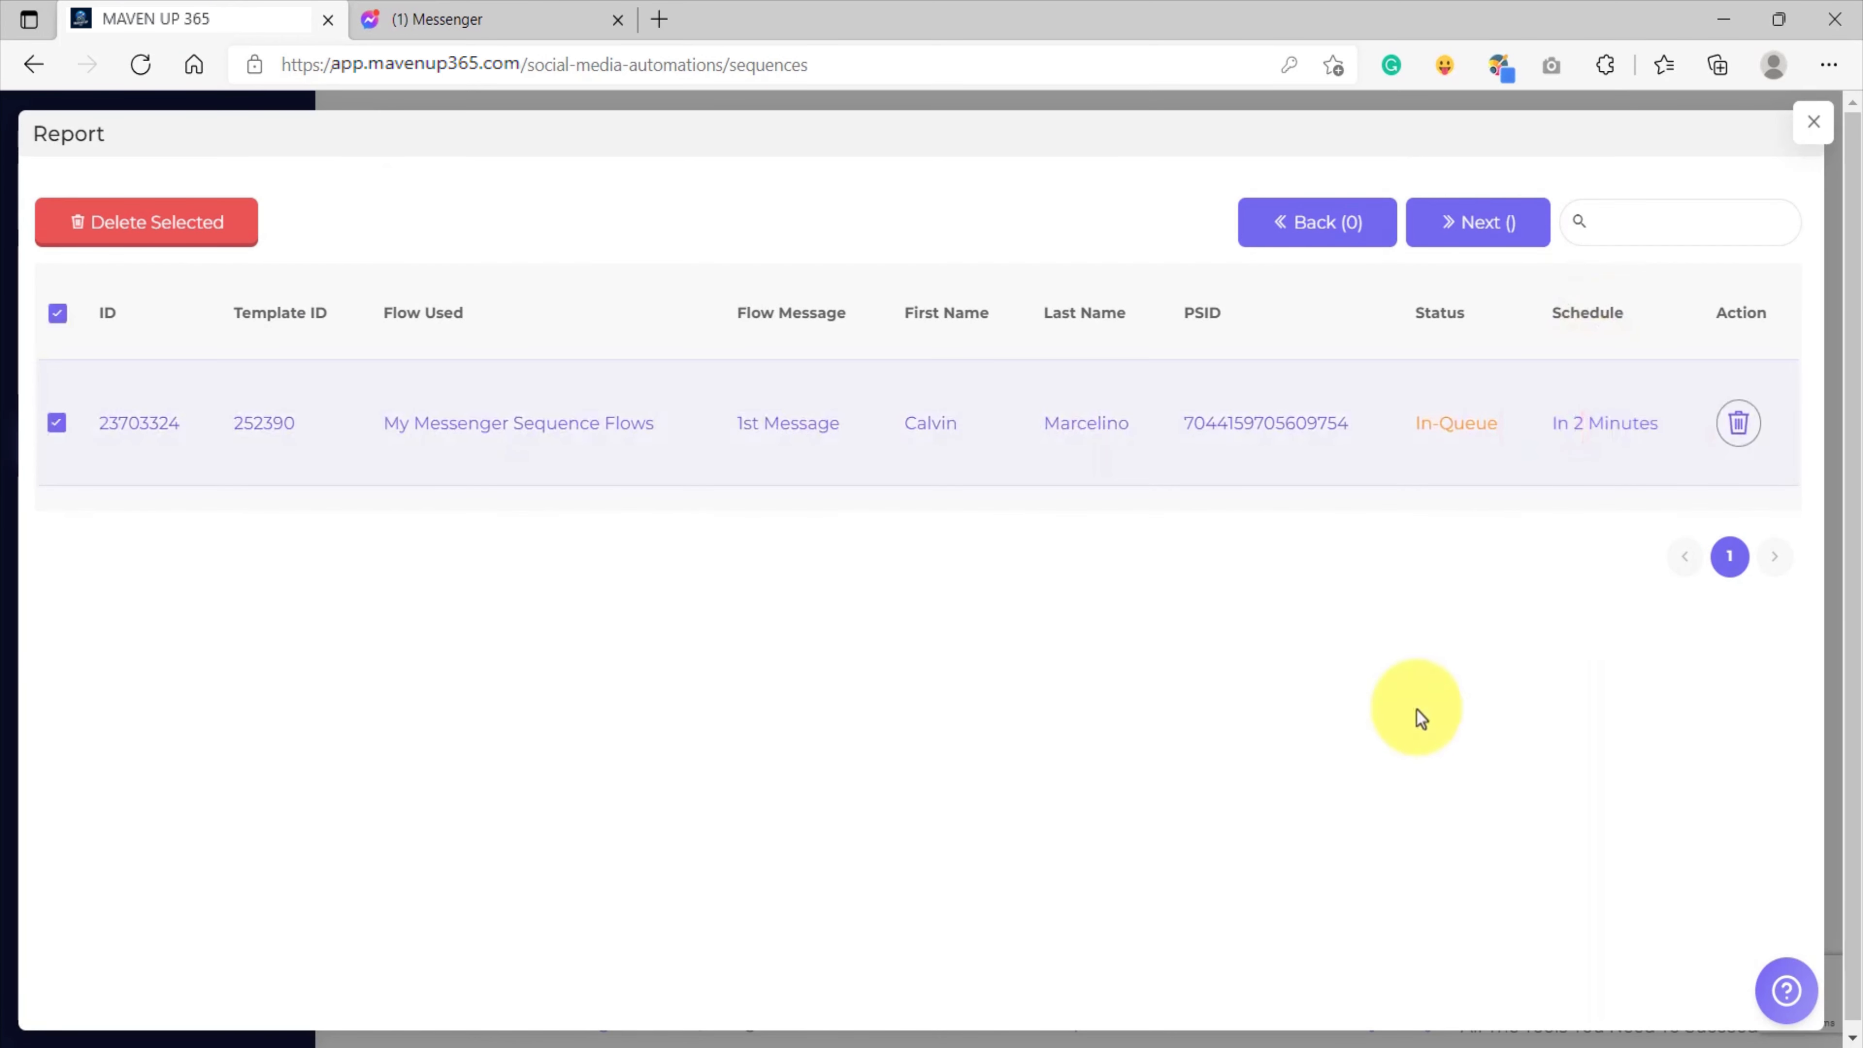